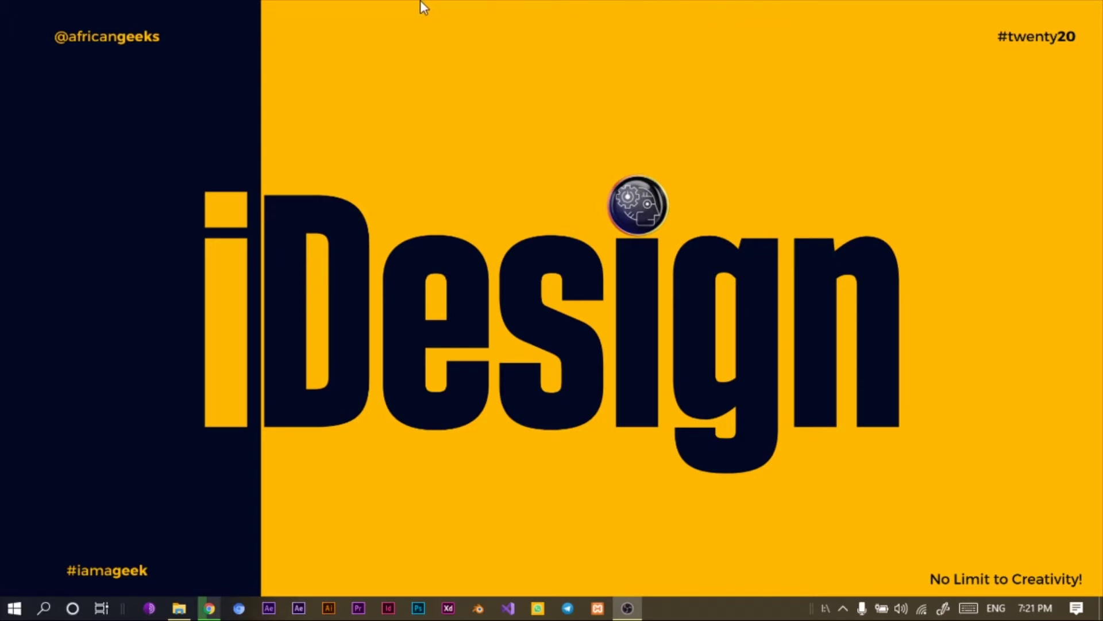
- Restore the browser to the Canva editor showing the finished BELIEVE poster
left_click(222, 611)
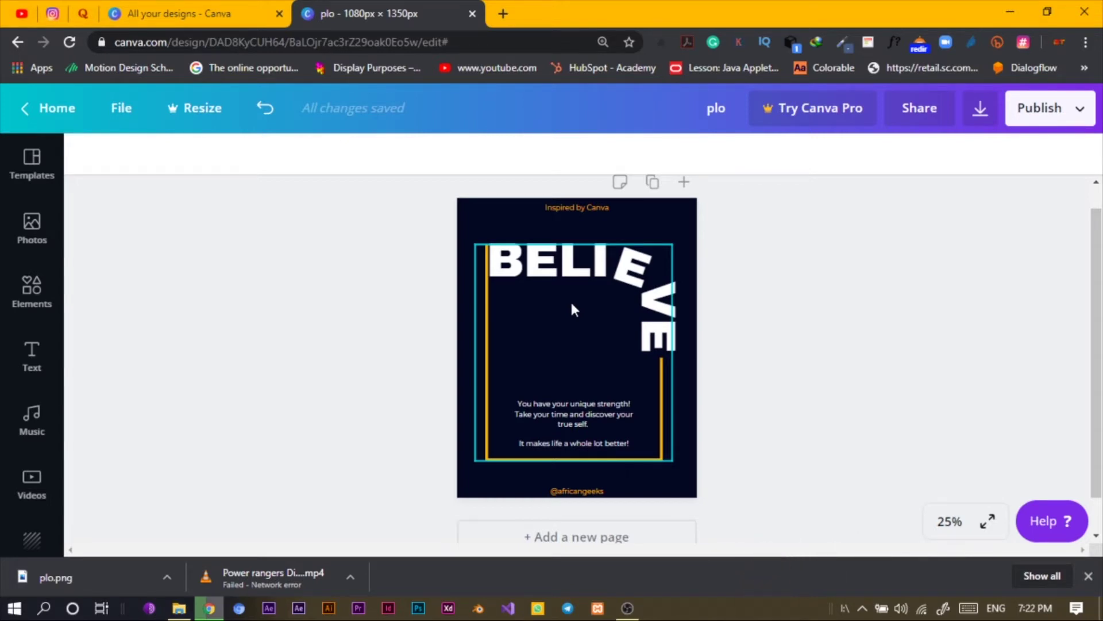
- From All your designs, create a new custom-size design of 1080 × 1350 px
left_click(190, 13)
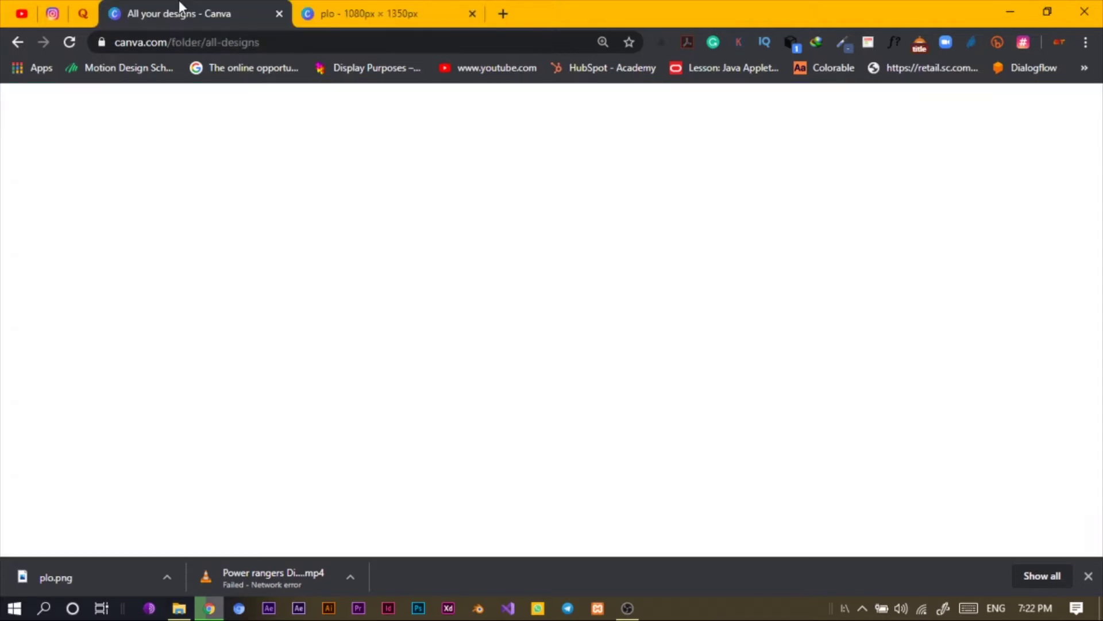
left_click(195, 186)
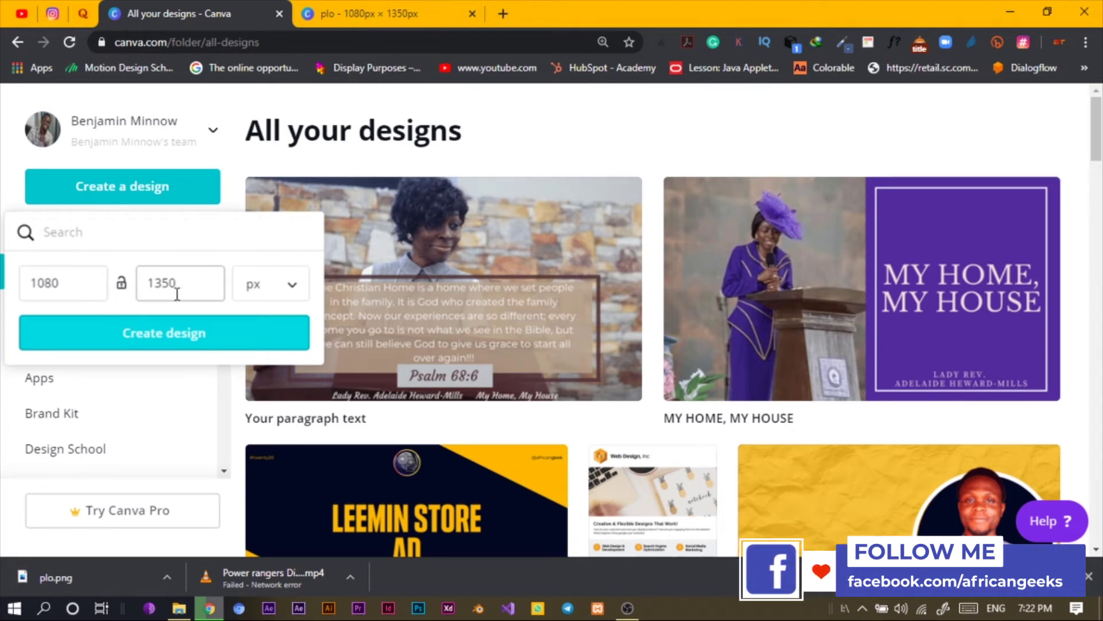
left_click(192, 335)
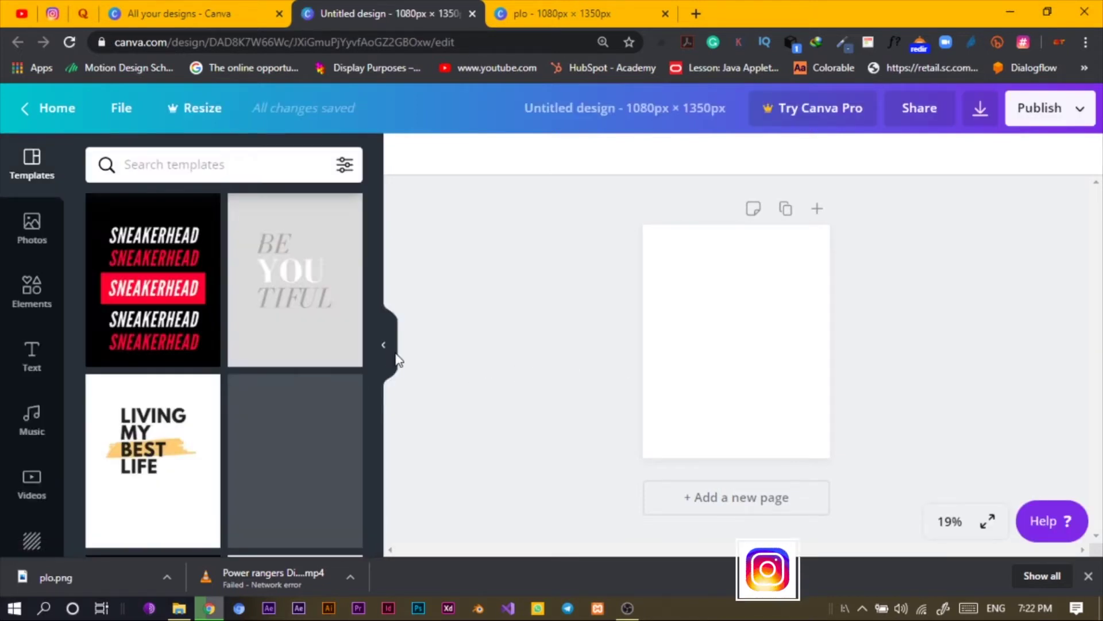
- Collapse the templates side panel to give the page more room
left_click(383, 347)
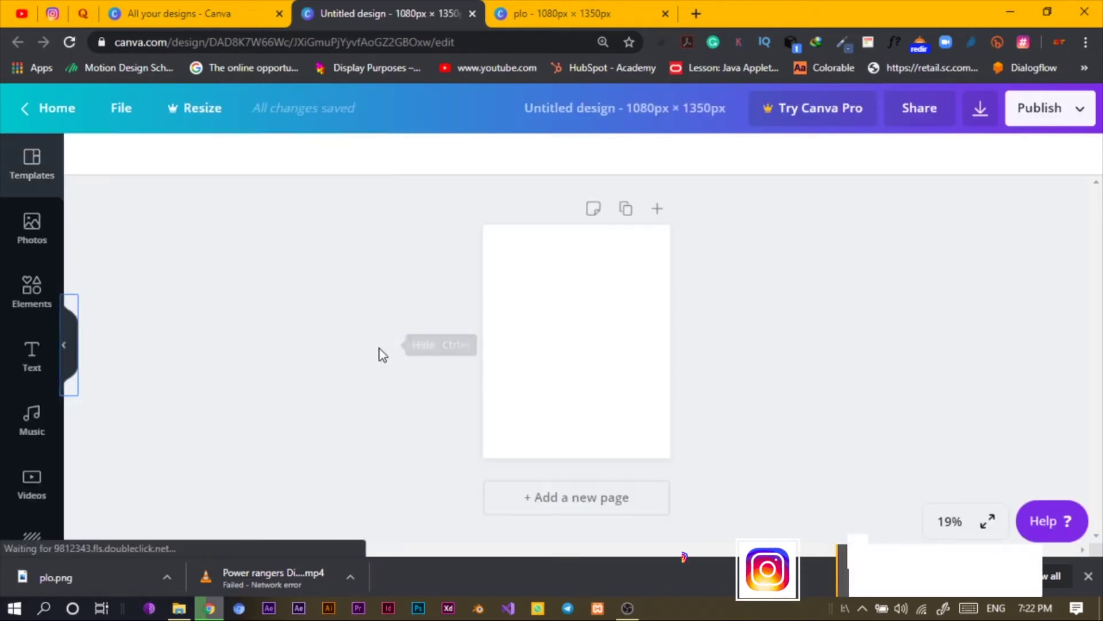
left_click(66, 351)
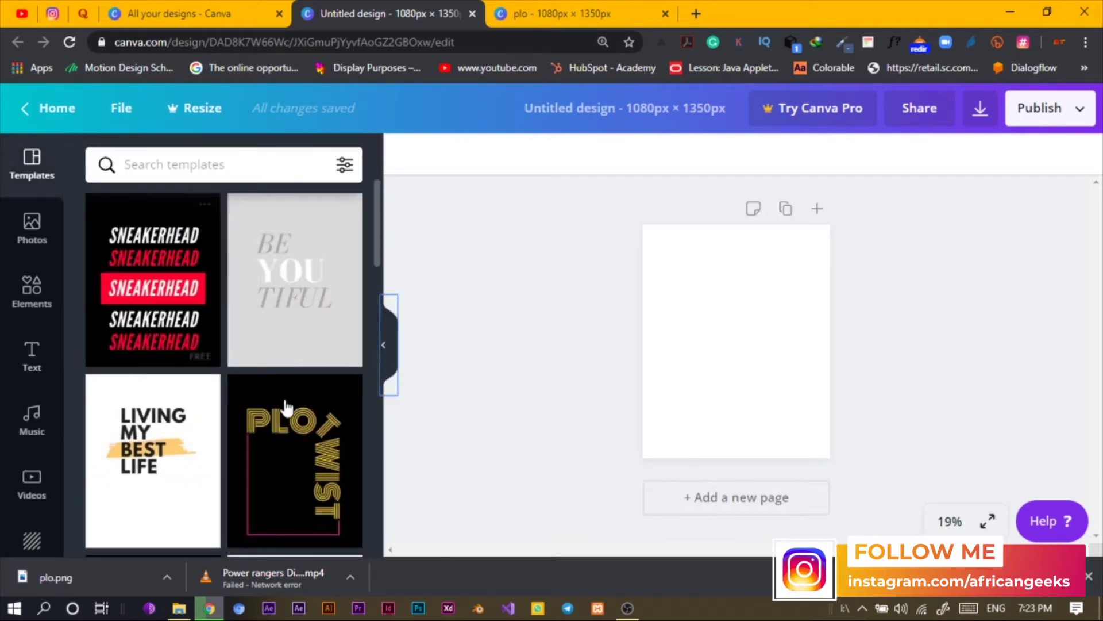
scroll(316, 422, "down", 2)
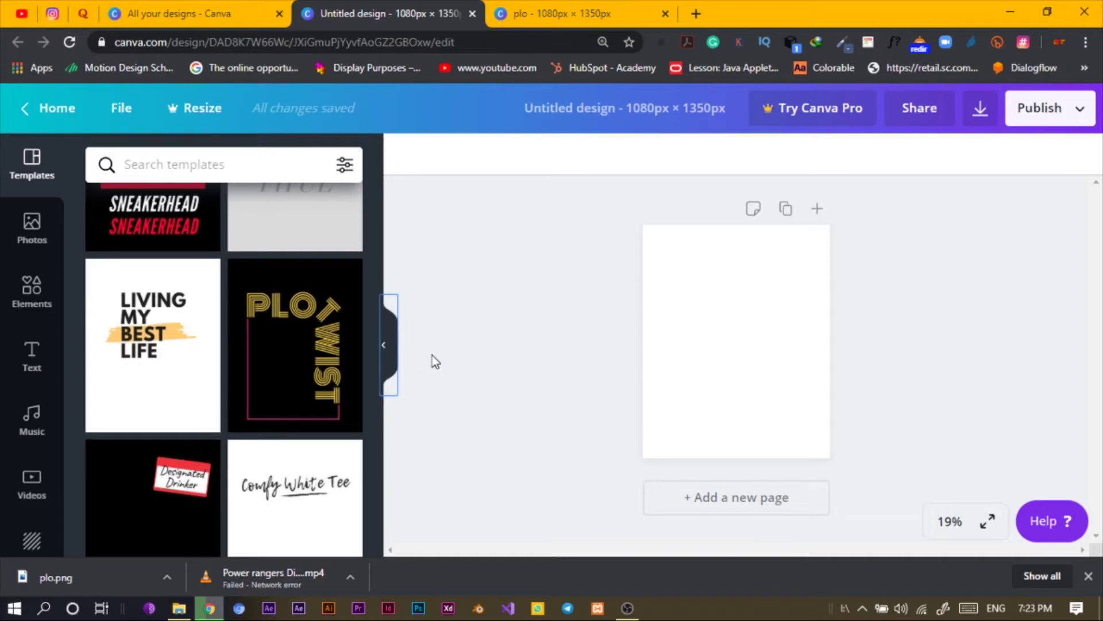
left_click(385, 352)
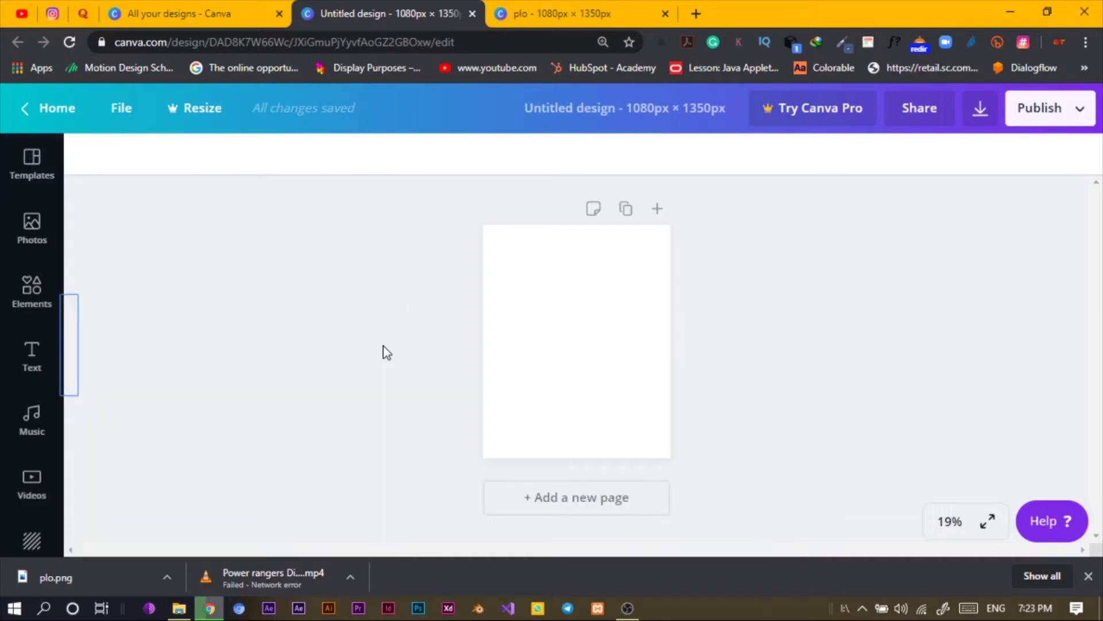
- Fill the page background with the dark navy brand colour swatch
left_click(578, 312)
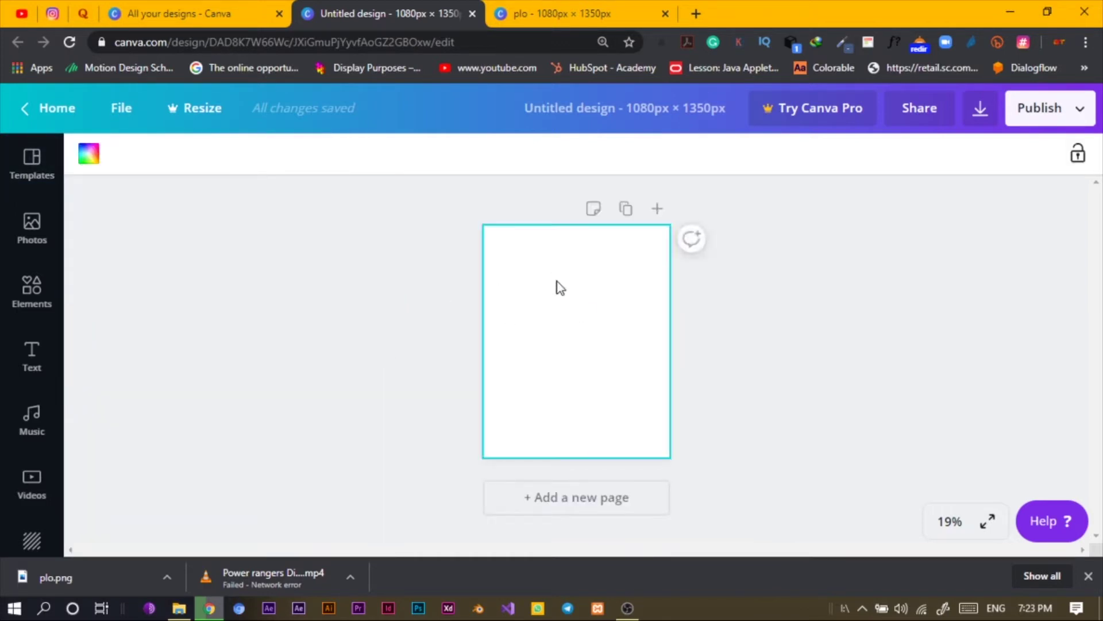
left_click(90, 156)
left_click(104, 440)
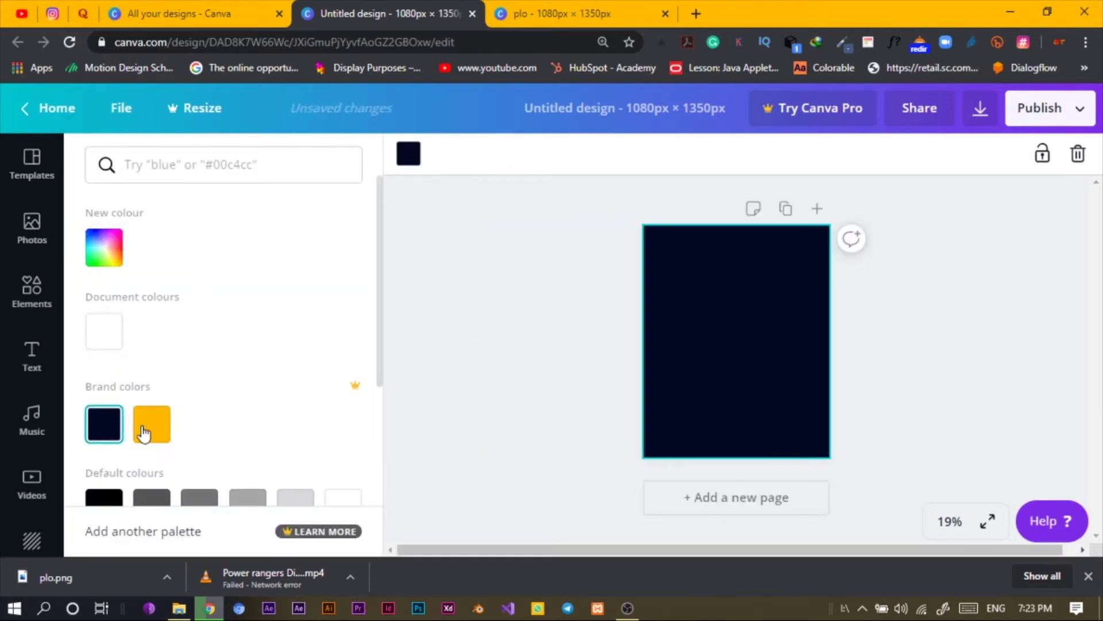
left_click(529, 365)
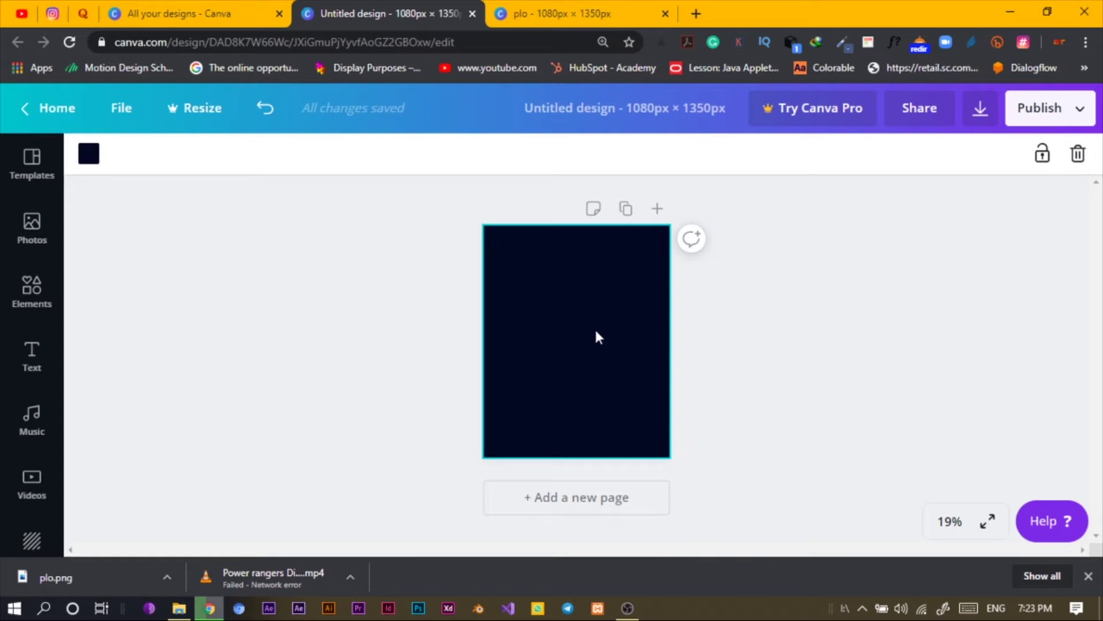
key("ctrl+plus")
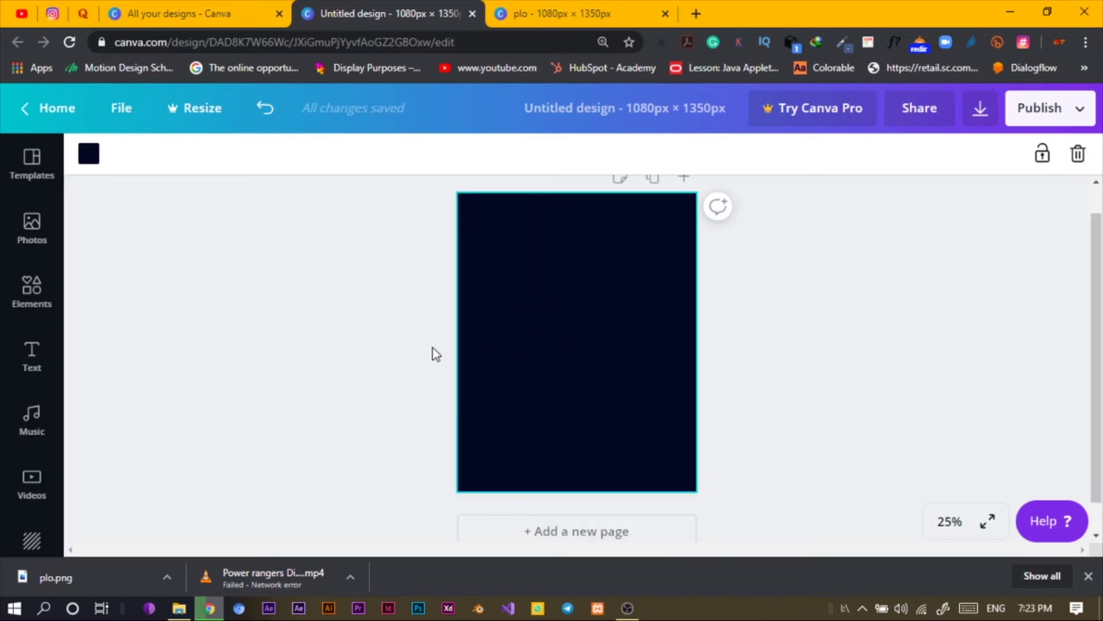
- Search Elements for 'line' and add a plain line to the page
left_click(69, 357)
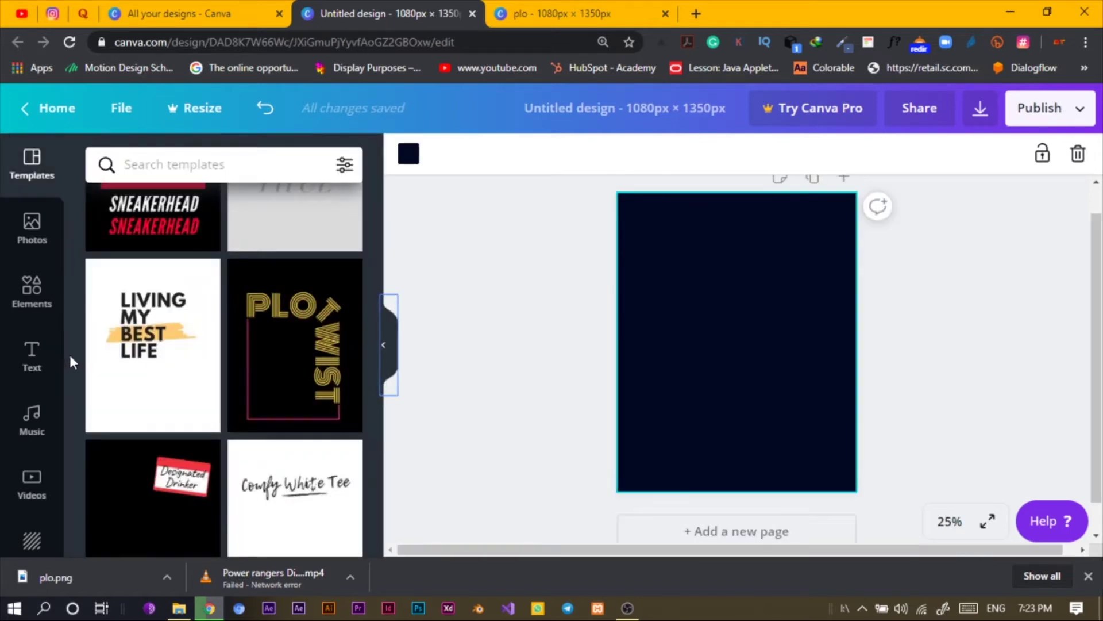
left_click(45, 317)
left_click(214, 163)
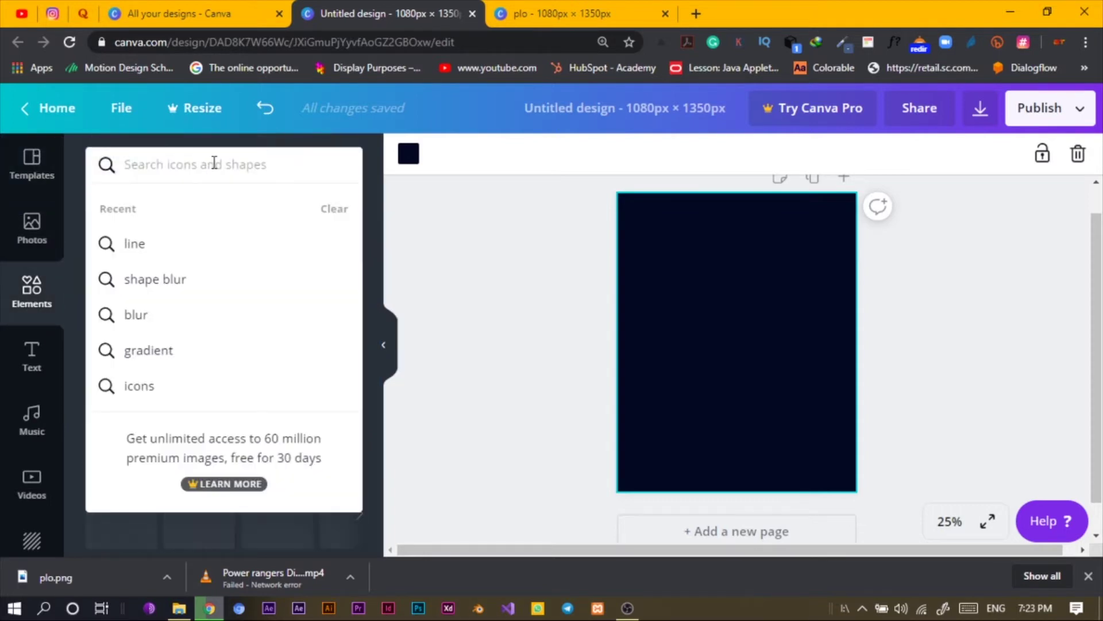
type("line")
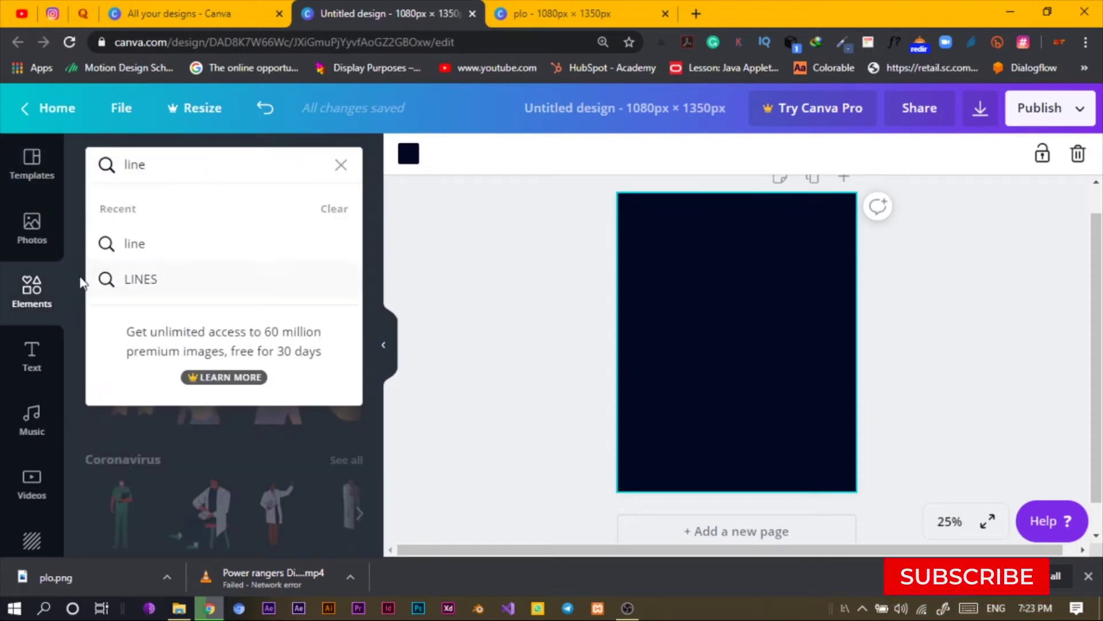
left_click(133, 252)
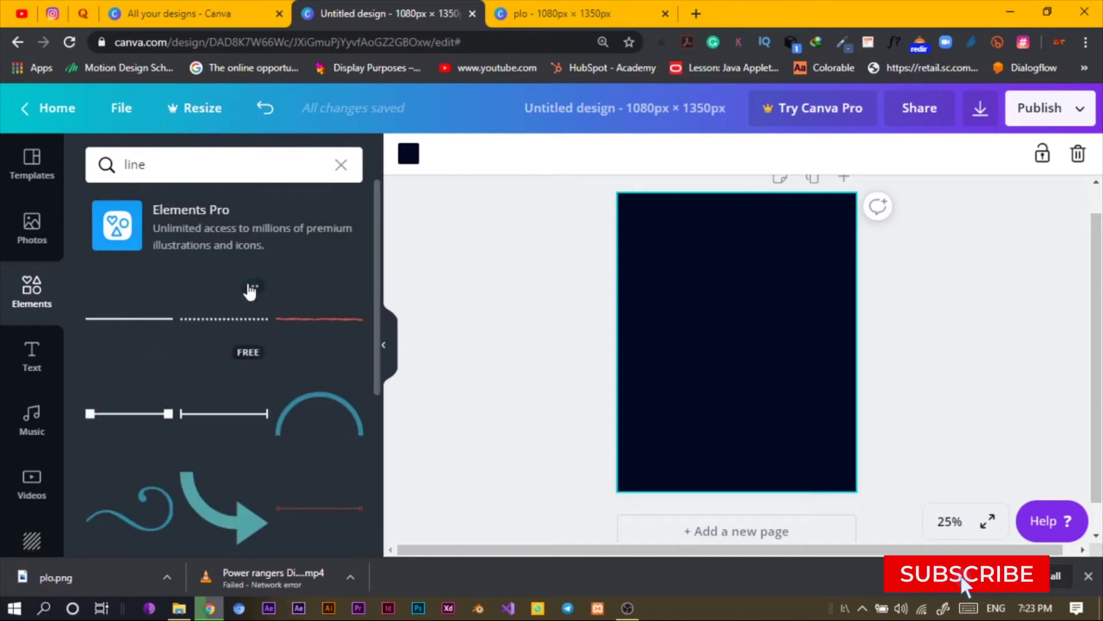
left_click(132, 326)
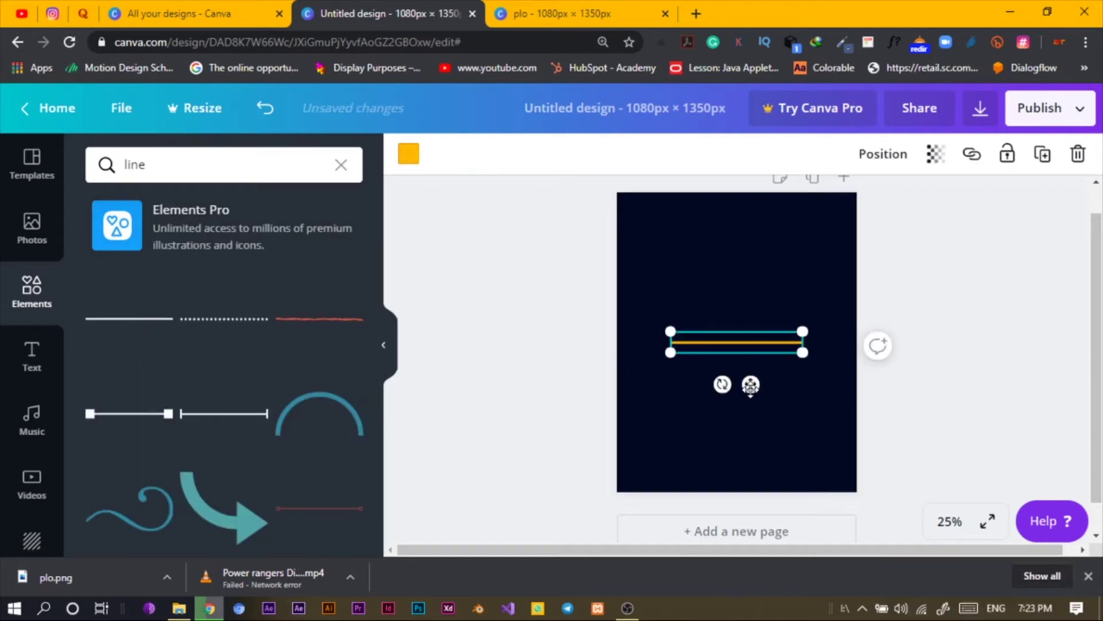
- Move the line toward the page bottom, lengthen it and centre it horizontally
left_click_drag(750, 385, 736, 492)
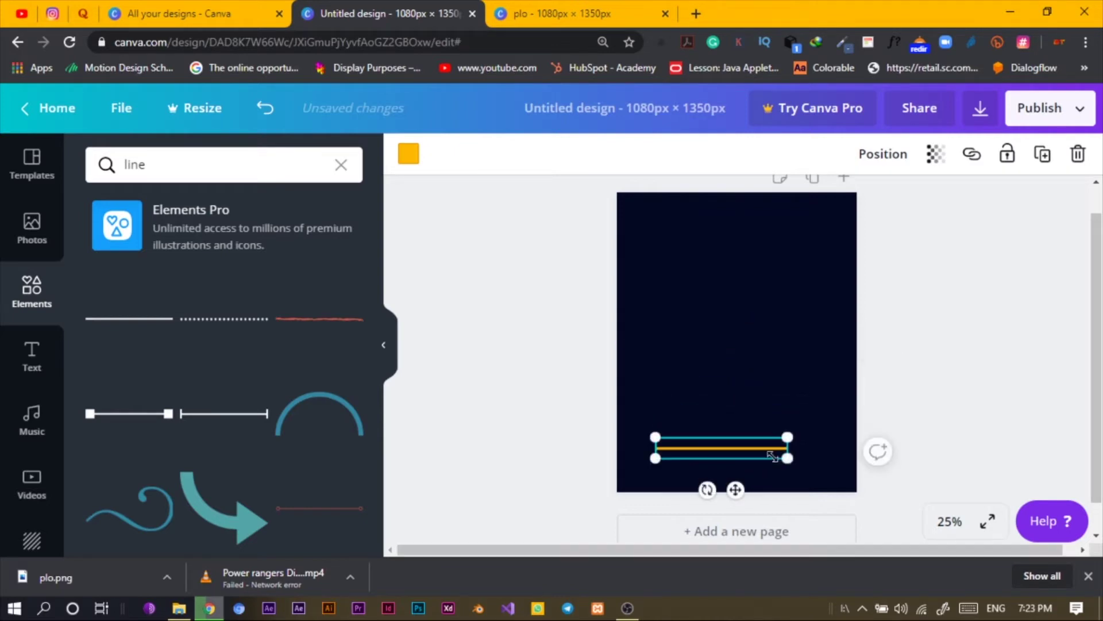
mouse_move(794, 448)
left_mouse_down()
mouse_move(828, 449)
mouse_move(814, 449)
left_mouse_up()
left_click_drag(749, 489, 804, 374)
- Duplicate the line and stand the copy vertically at the bottom line's left end
key("ctrl+d")
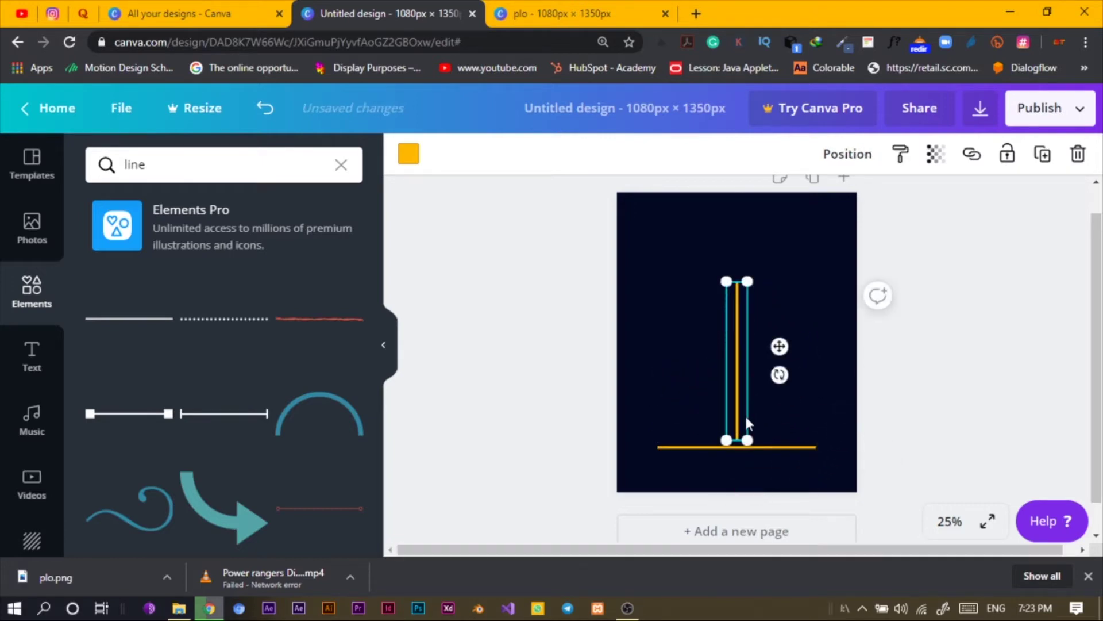
left_click_drag(728, 429, 662, 428)
left_click(717, 425)
scroll(715, 416, "up", 5)
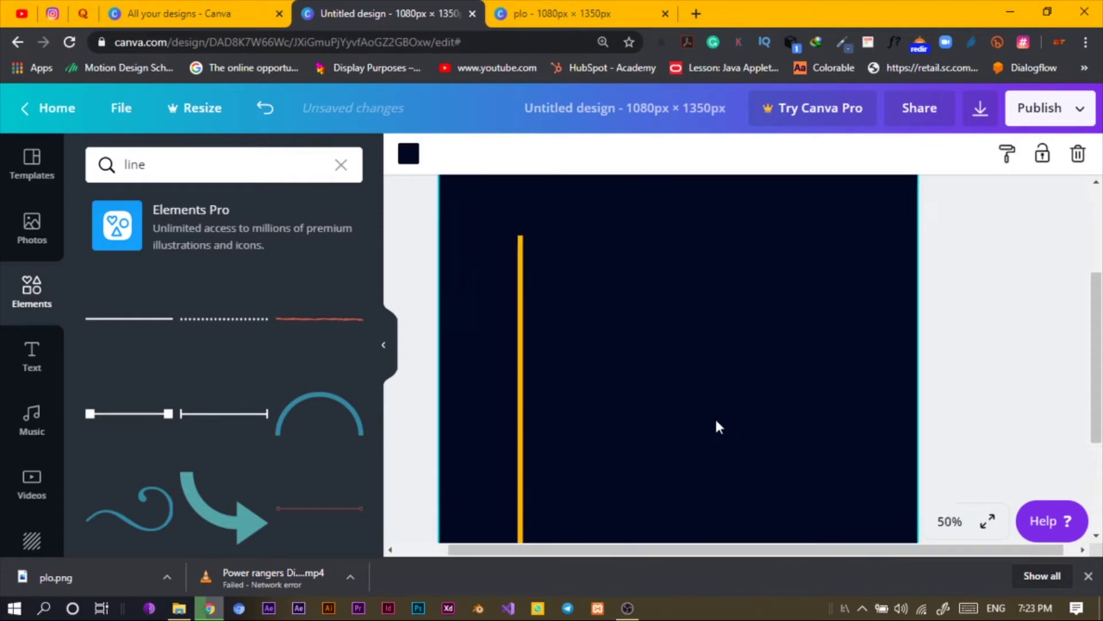
scroll(680, 412, "down", 3)
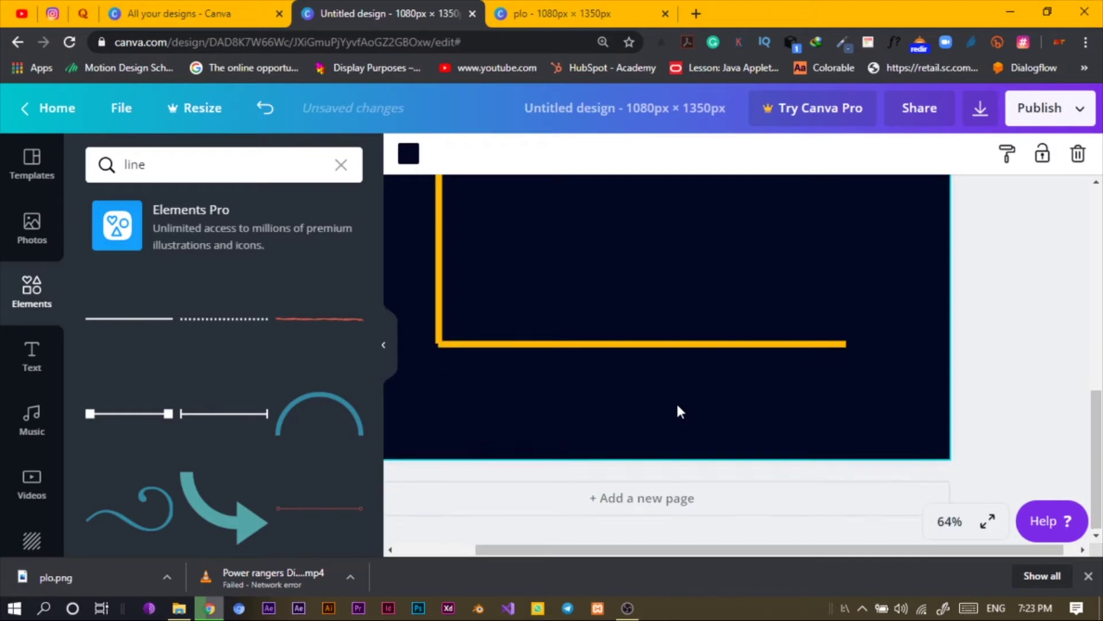
scroll(661, 397, "up", 1)
left_click(648, 387)
scroll(603, 377, "left", 2)
left_click(557, 386)
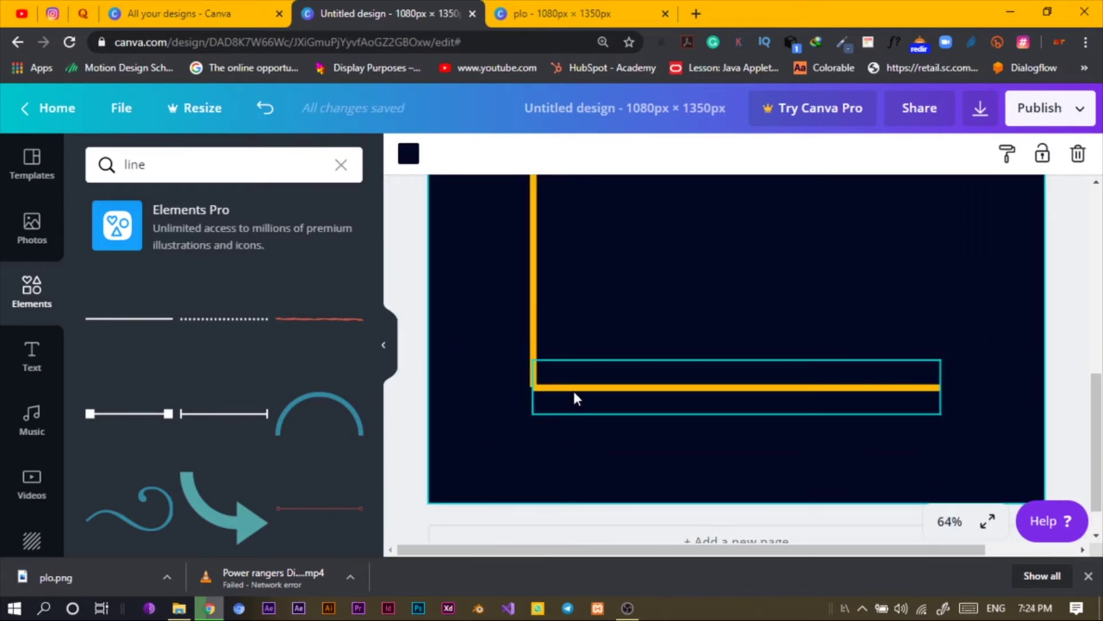
left_click(573, 391)
left_click(463, 457)
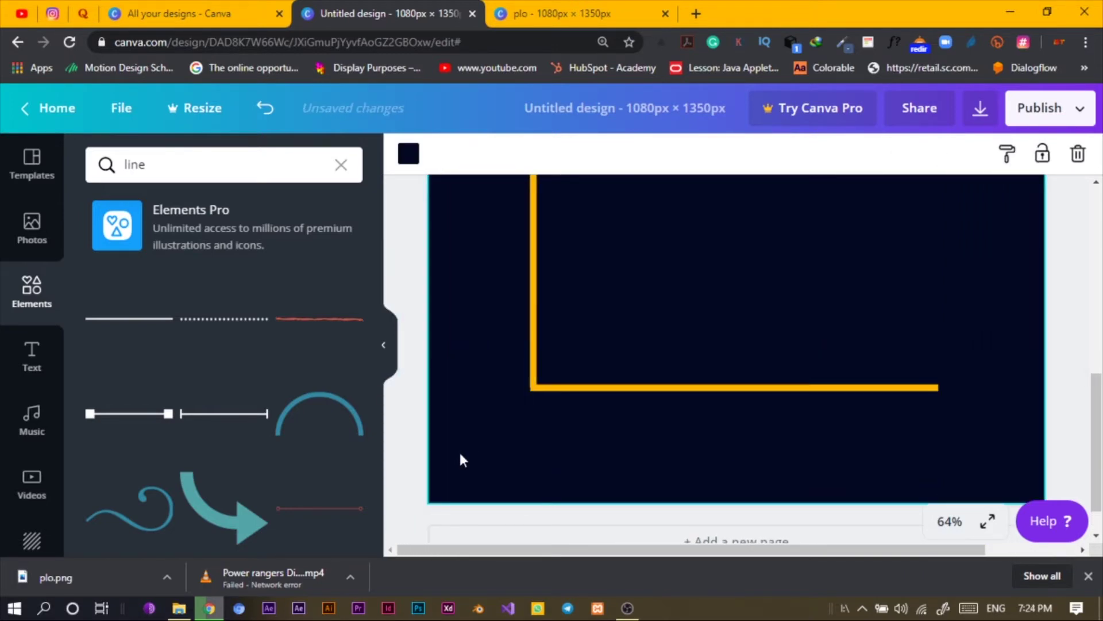
left_click(710, 389)
- Shorten the bottom horizontal line to a width of 670
left_click(564, 465)
key("ctrl+minus")
key("ctrl+minus")
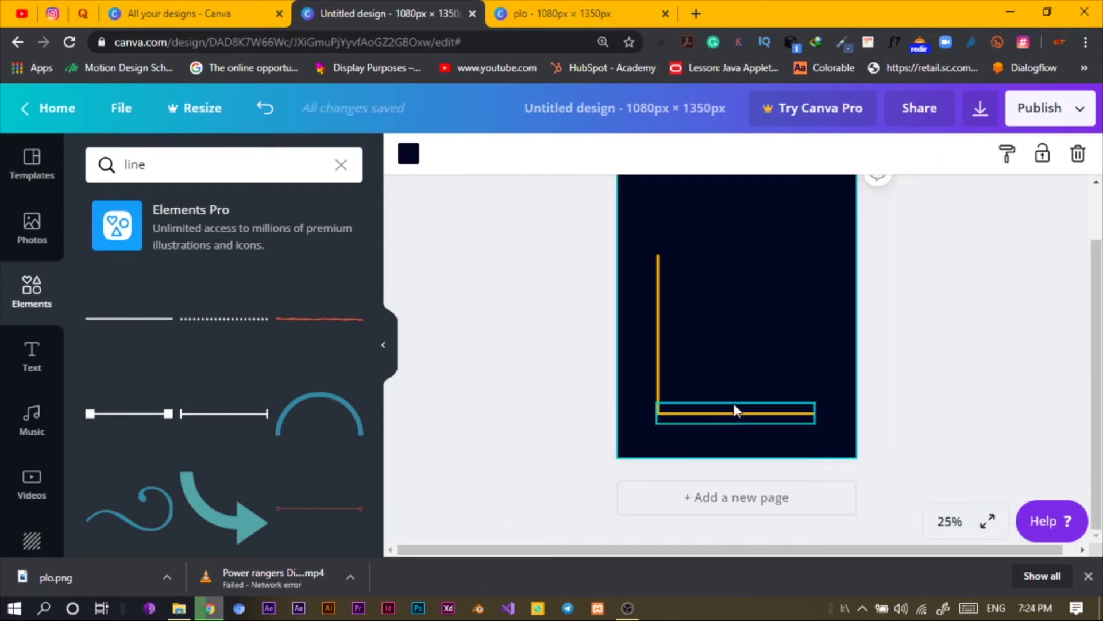
left_click(812, 412)
left_click_drag(815, 413, 805, 417)
- Duplicate the bottom line, turn the copy vertical and place it at the right end
key("ctrl+d")
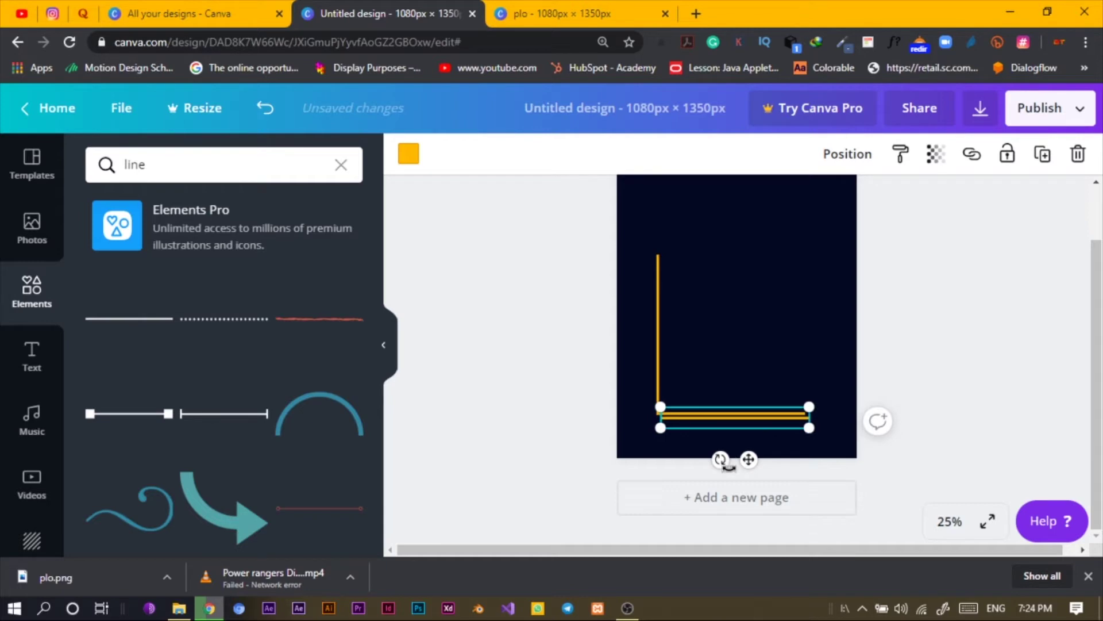
left_click_drag(750, 460, 812, 367)
left_click(815, 370)
left_click(764, 361)
left_click_drag(795, 364, 793, 365)
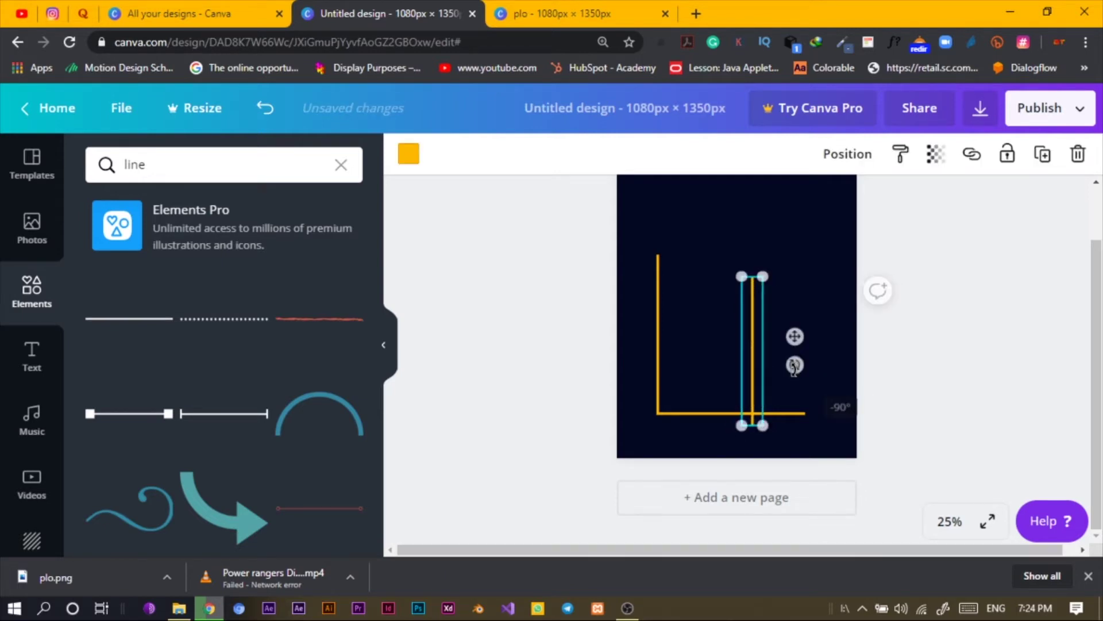
left_click_drag(759, 402, 801, 387)
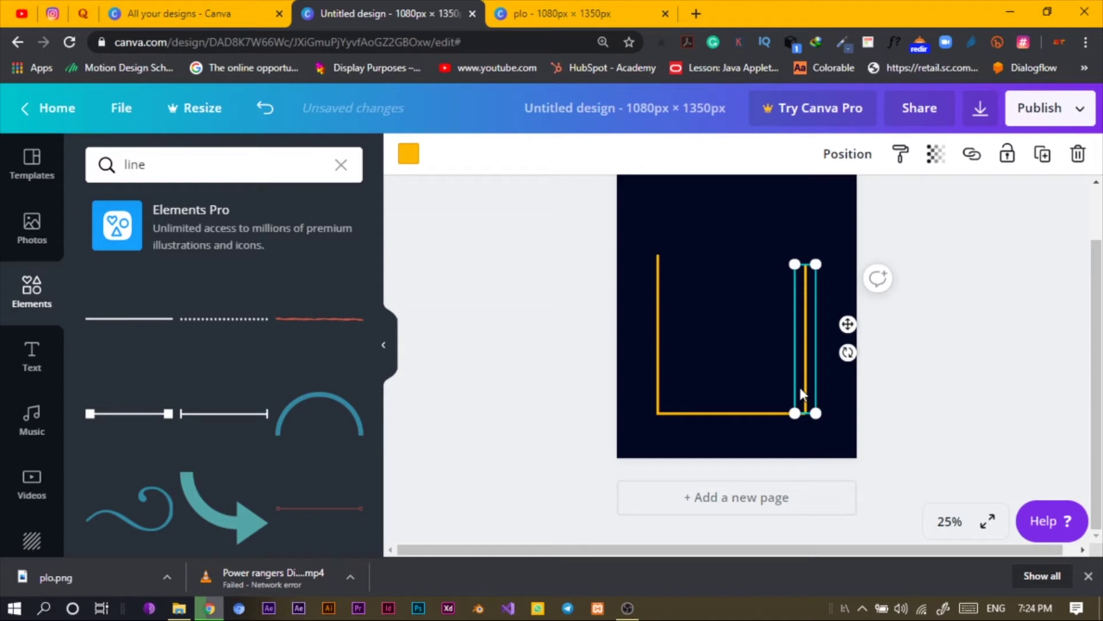
scroll(800, 388, "up", 4)
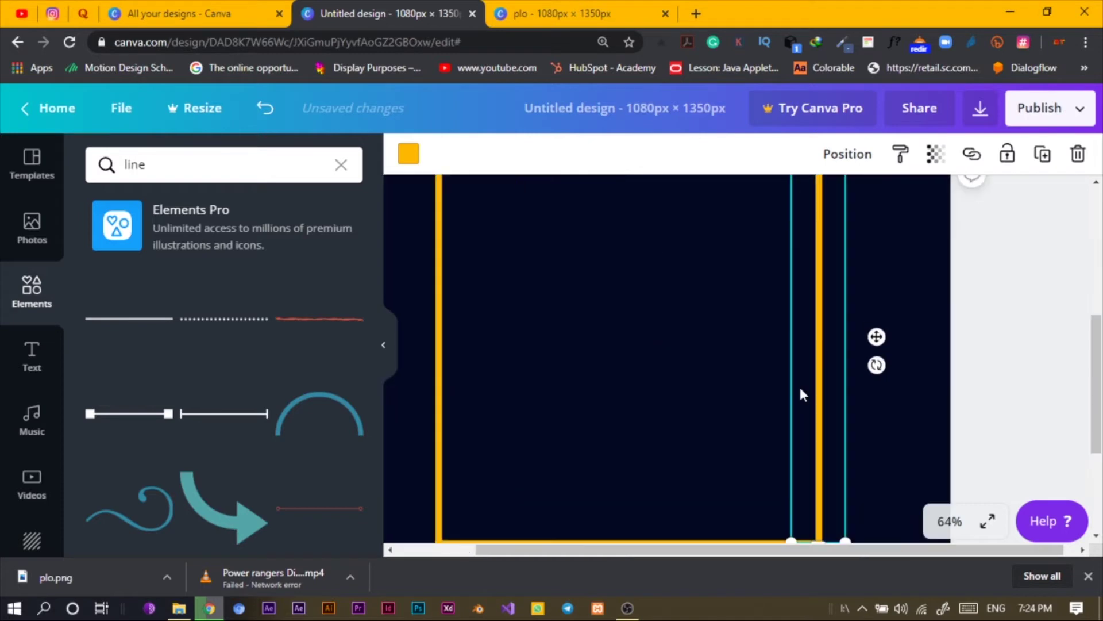
left_click(896, 350)
- Shorten the right vertical line from the top, then select all three yellow lines
left_click(820, 299)
left_click(885, 336)
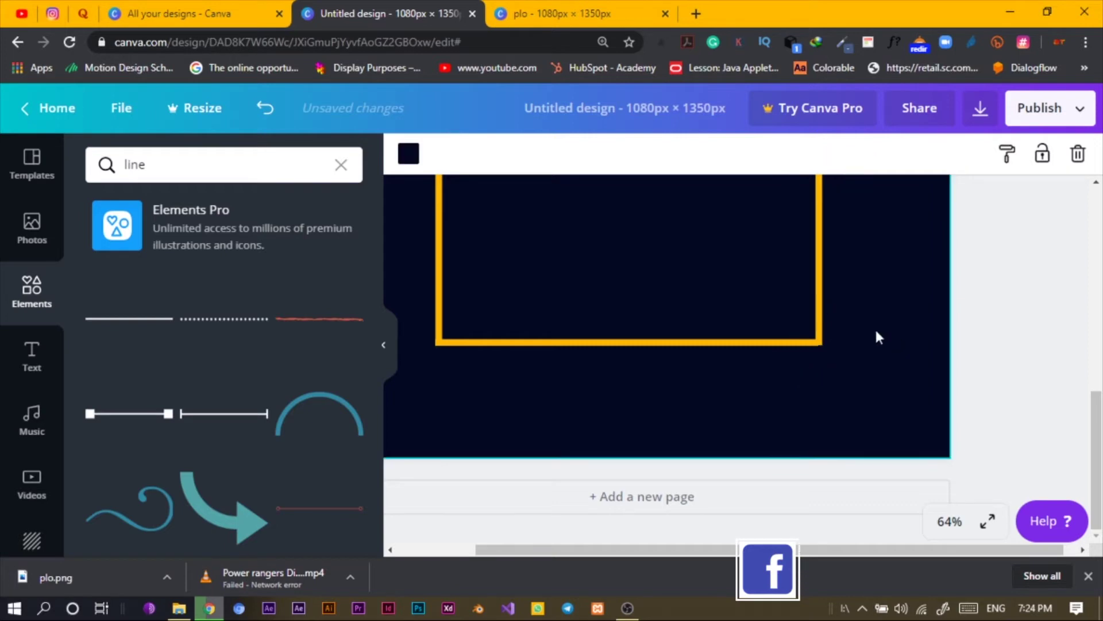
left_click(832, 308)
left_click(870, 316)
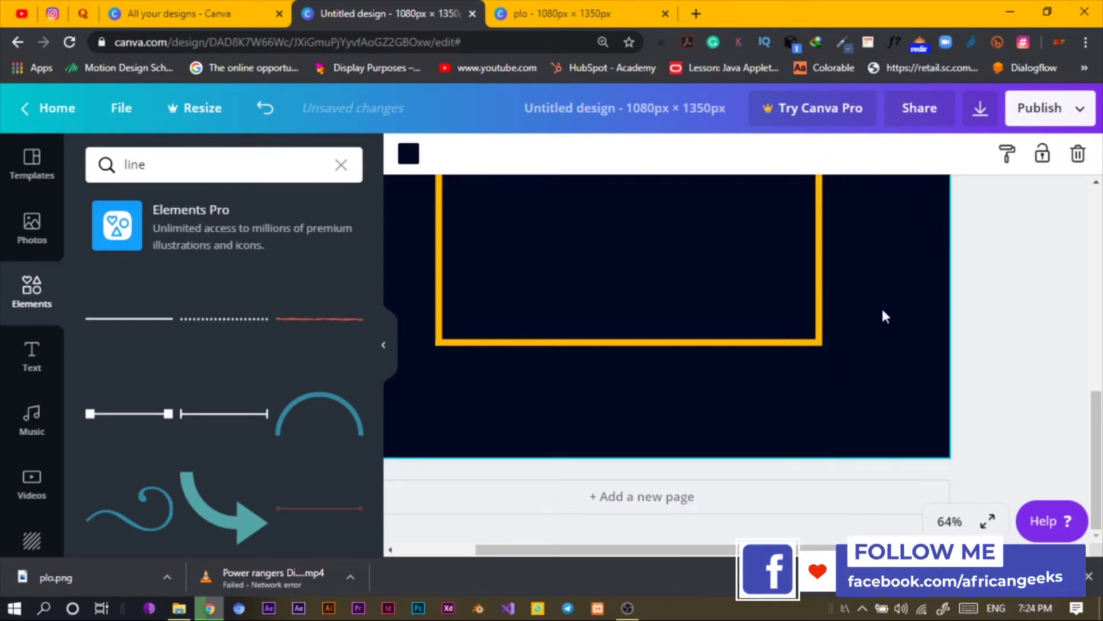
key("ctrl+minus")
key("ctrl+minus")
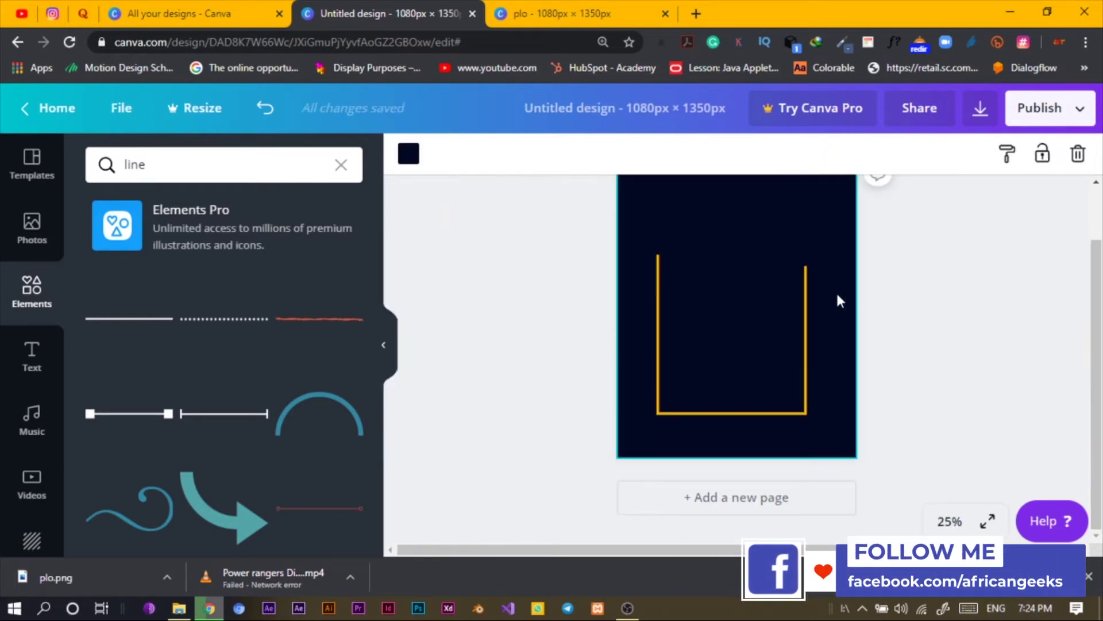
left_click(807, 290)
left_click_drag(807, 264, 809, 333)
left_click(910, 349)
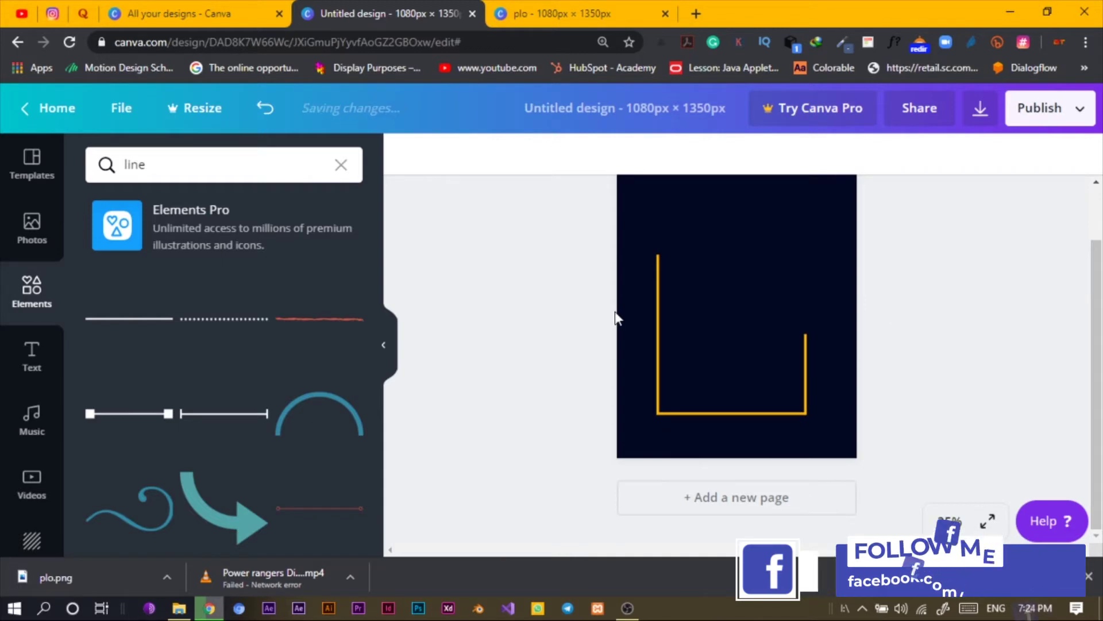
left_click_drag(630, 322, 829, 432)
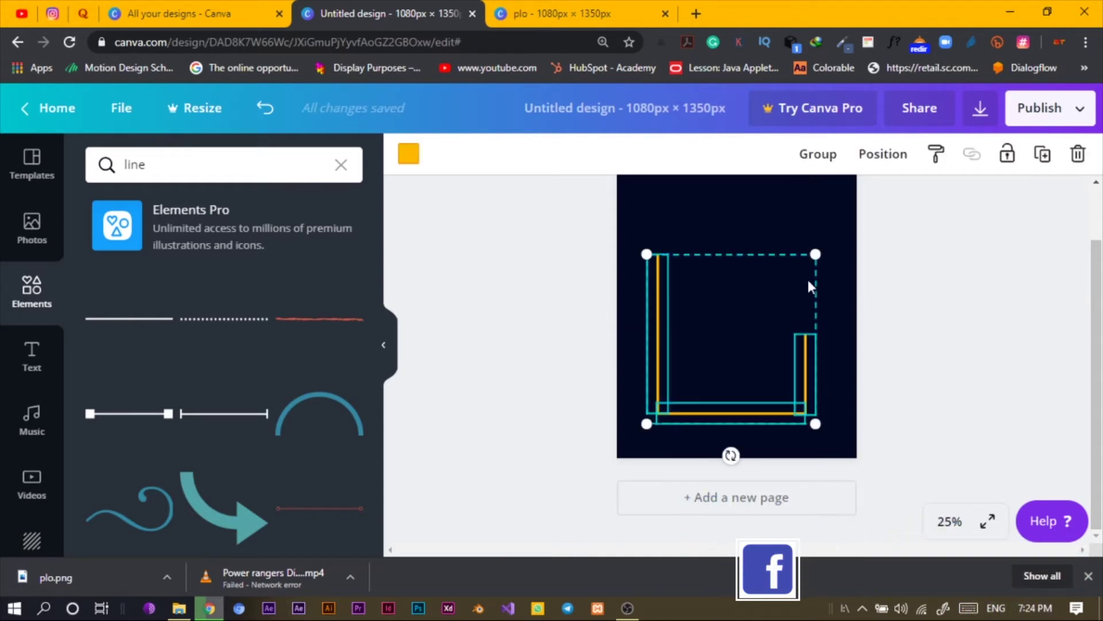
- Group the three yellow lines and enlarge the frame to about 853 wide, shifted up and right
left_click(813, 164)
left_click(598, 371)
mouse_move(650, 370)
left_mouse_down()
mouse_move(665, 316)
mouse_move(677, 337)
mouse_move(659, 378)
left_mouse_up()
left_click_drag(649, 258, 635, 242)
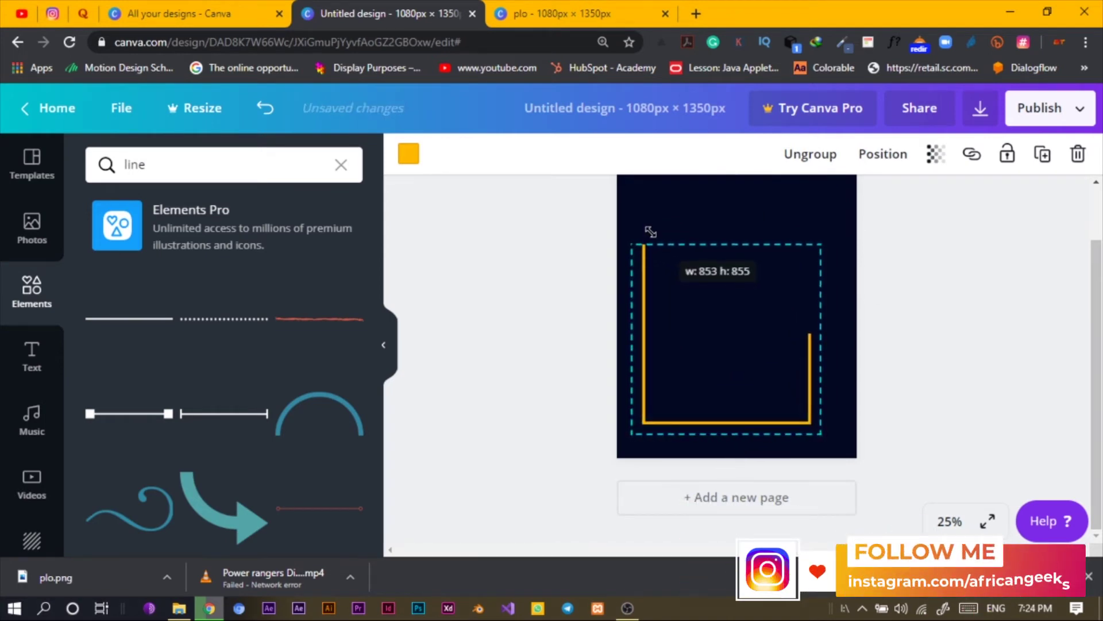
left_click_drag(643, 330, 651, 332)
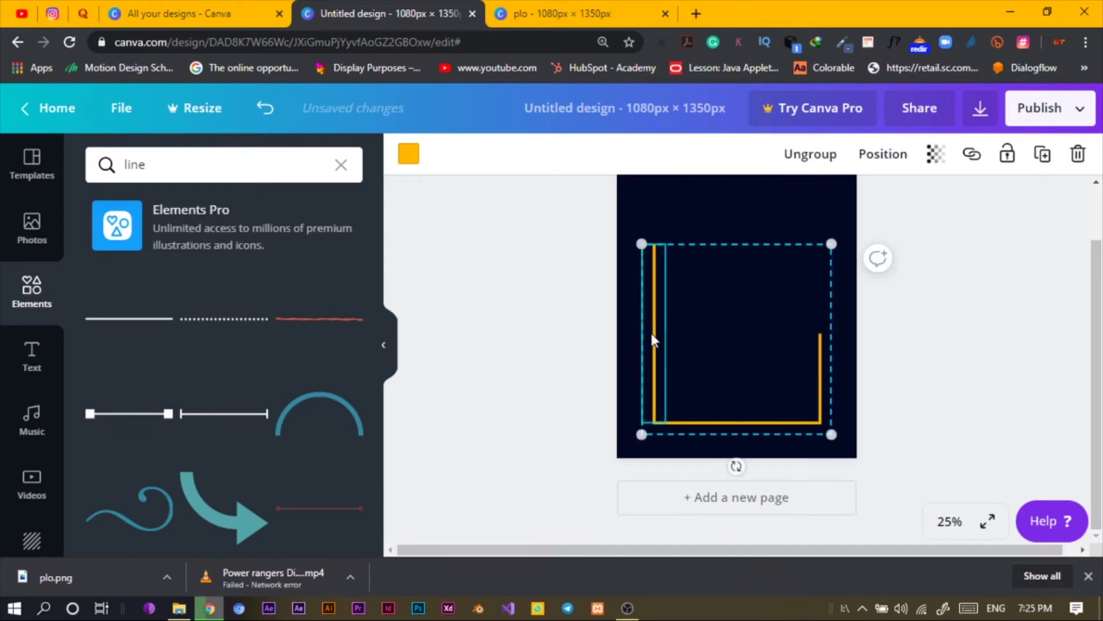
left_click(449, 294)
left_click(718, 214)
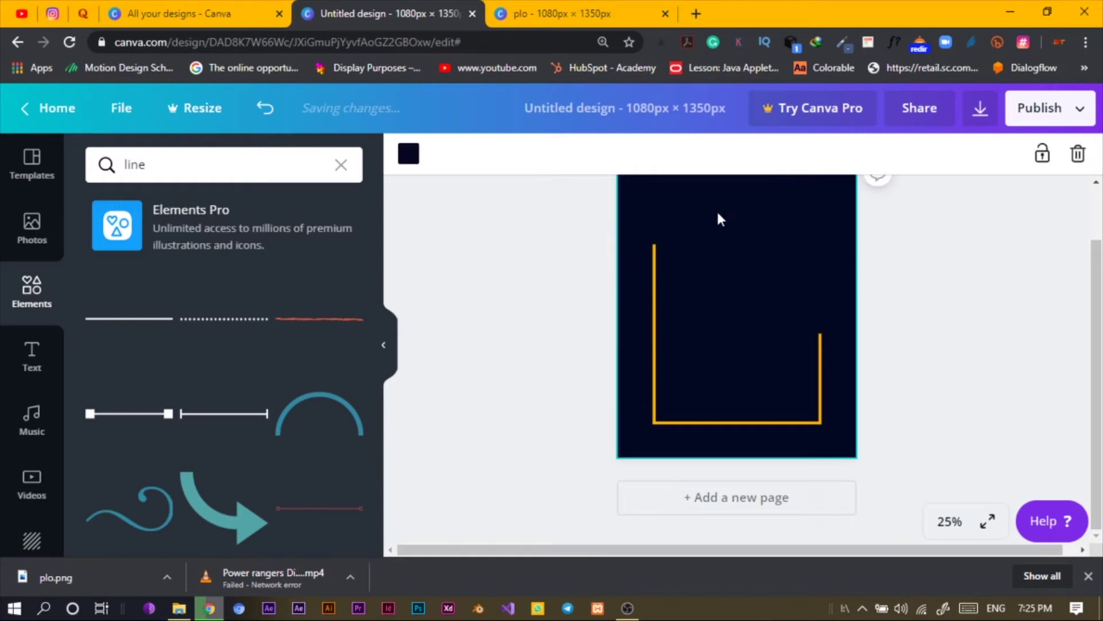
- Add a text box reading ACHIEVE and set it in the Archivo Black font
key("t")
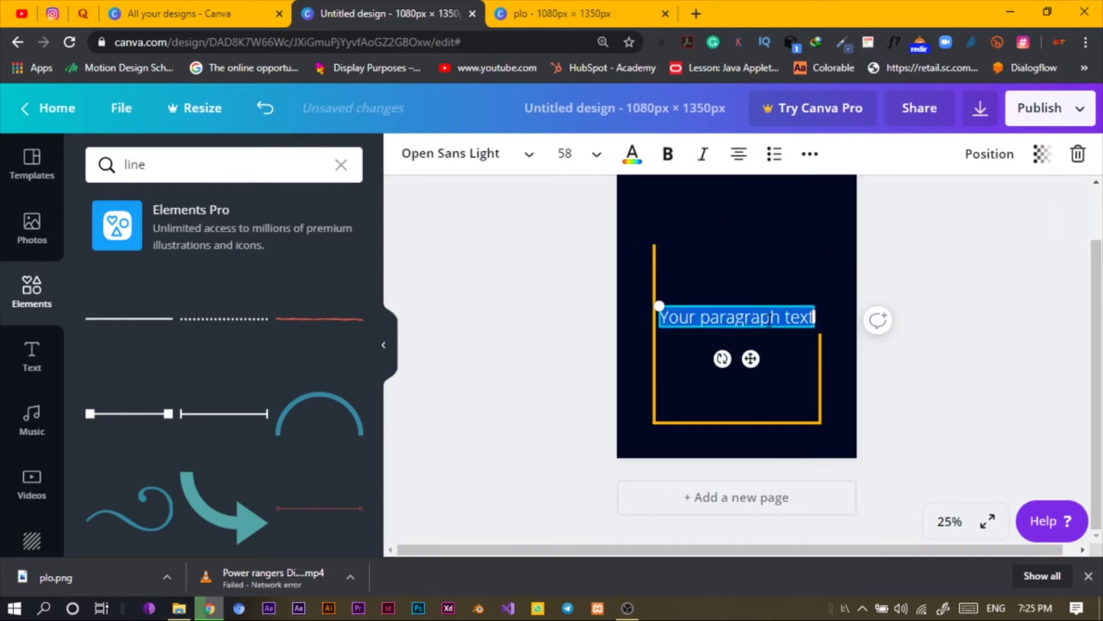
key("Right")
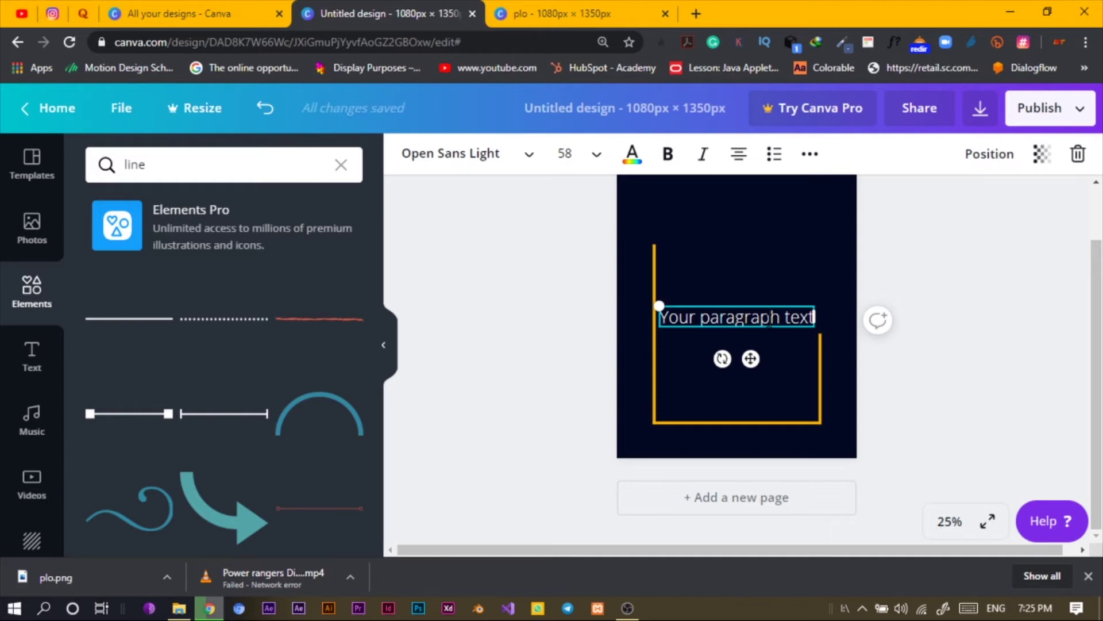
key("ctrl+a")
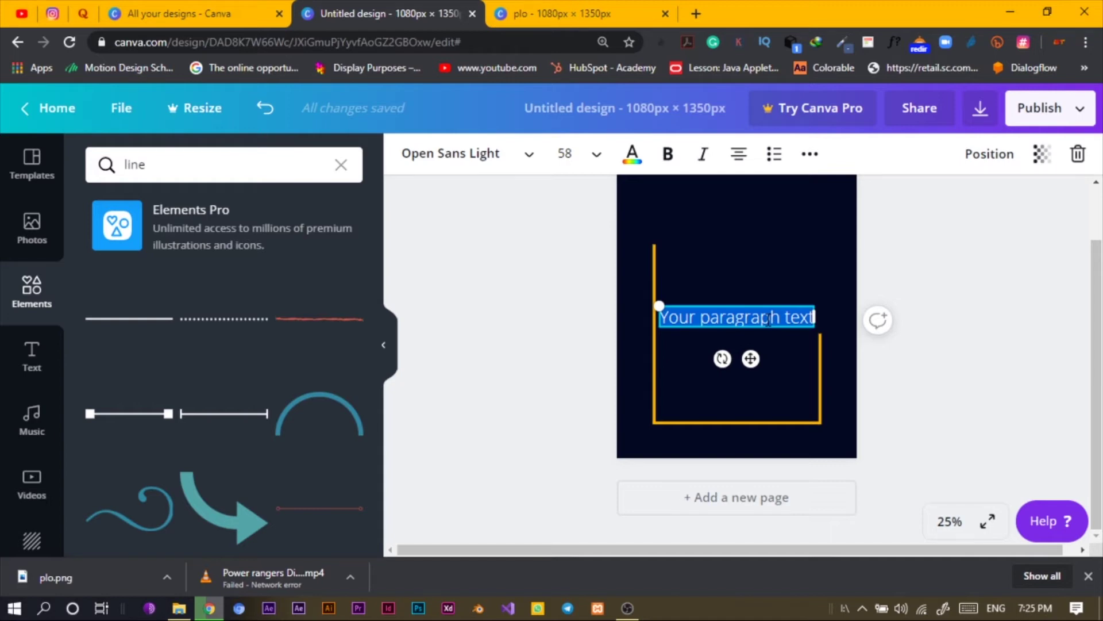
type("AC")
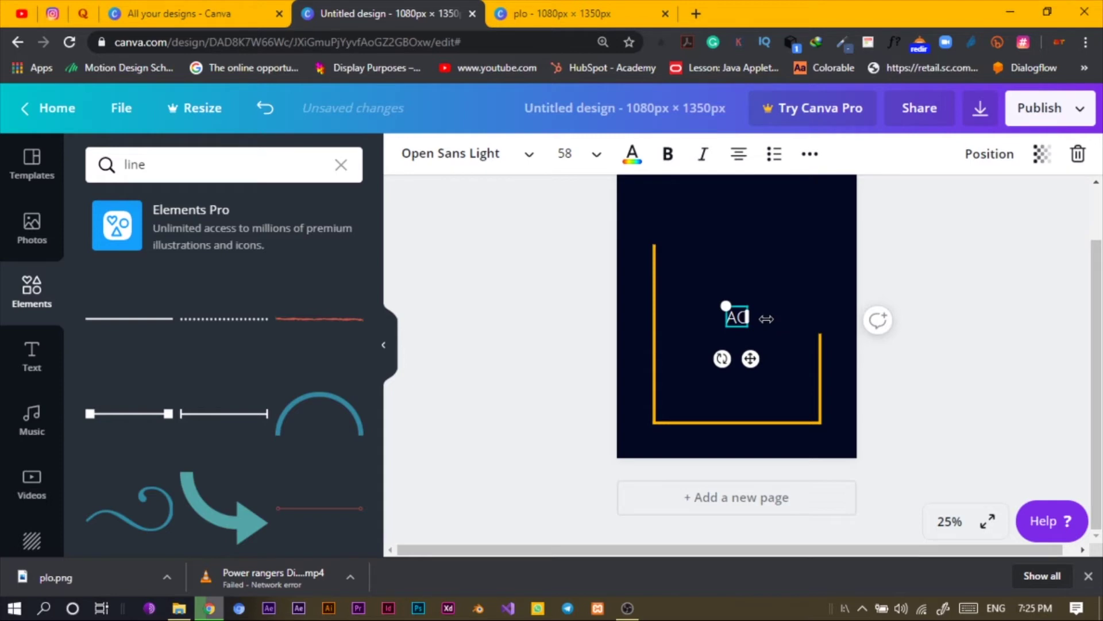
type("HIEVE")
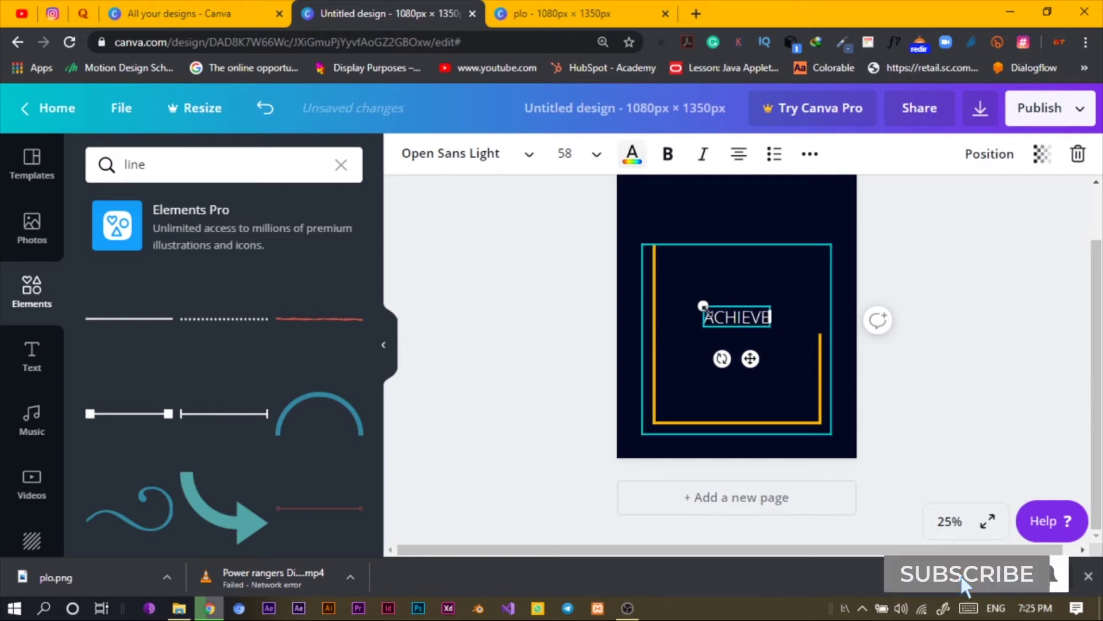
left_click(476, 171)
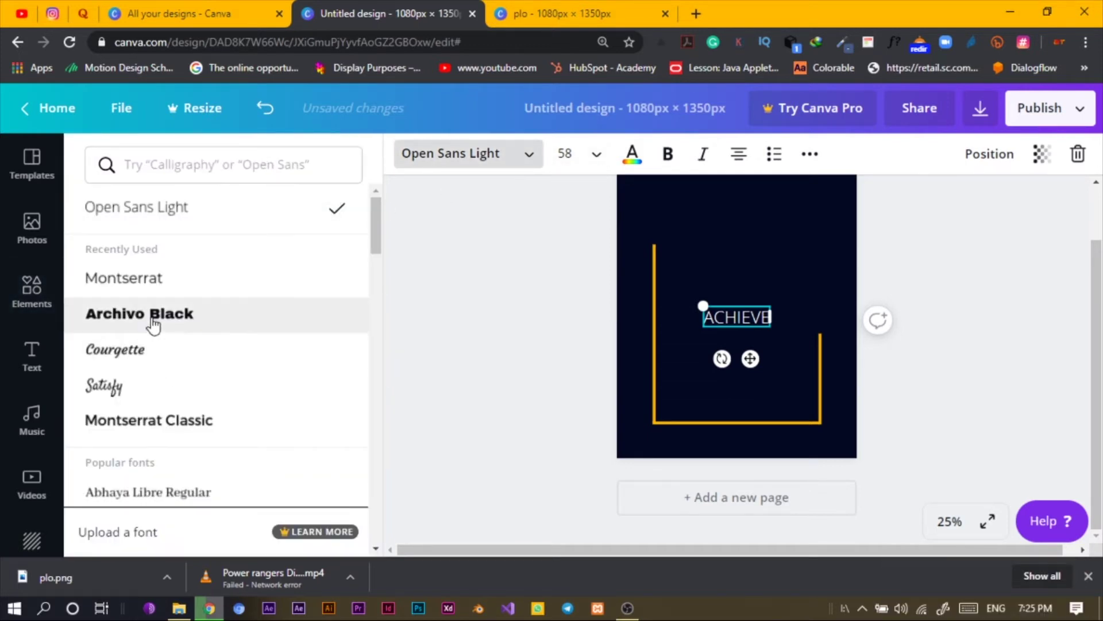
left_click(147, 316)
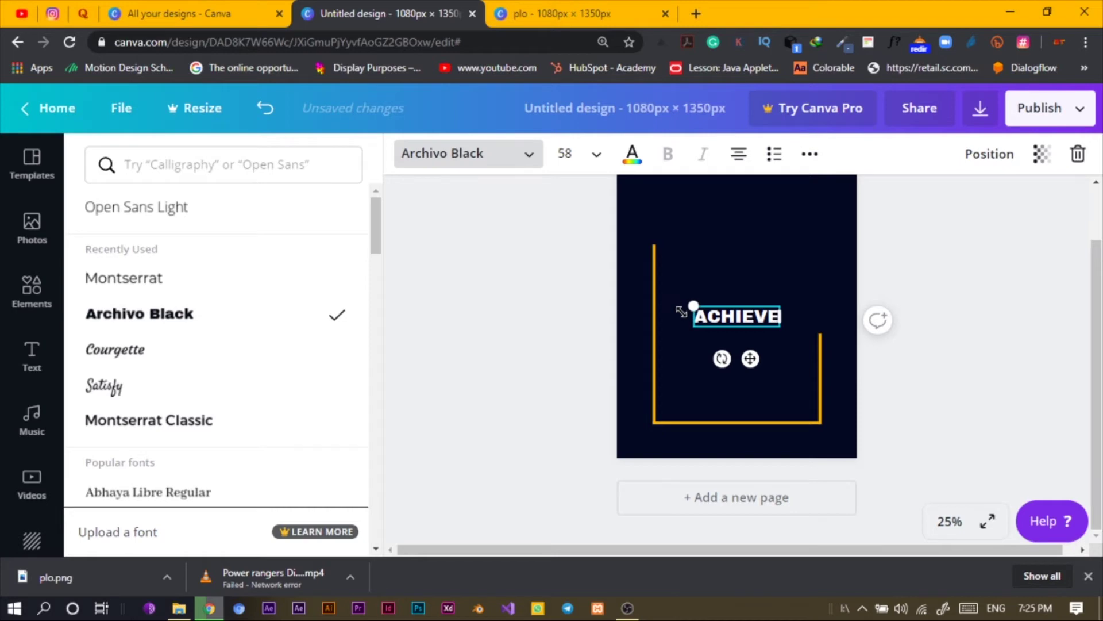
- Enlarge ACHIEVE, narrow its box so only ACHI shows, and align it with the frame
left_click_drag(692, 304, 617, 269)
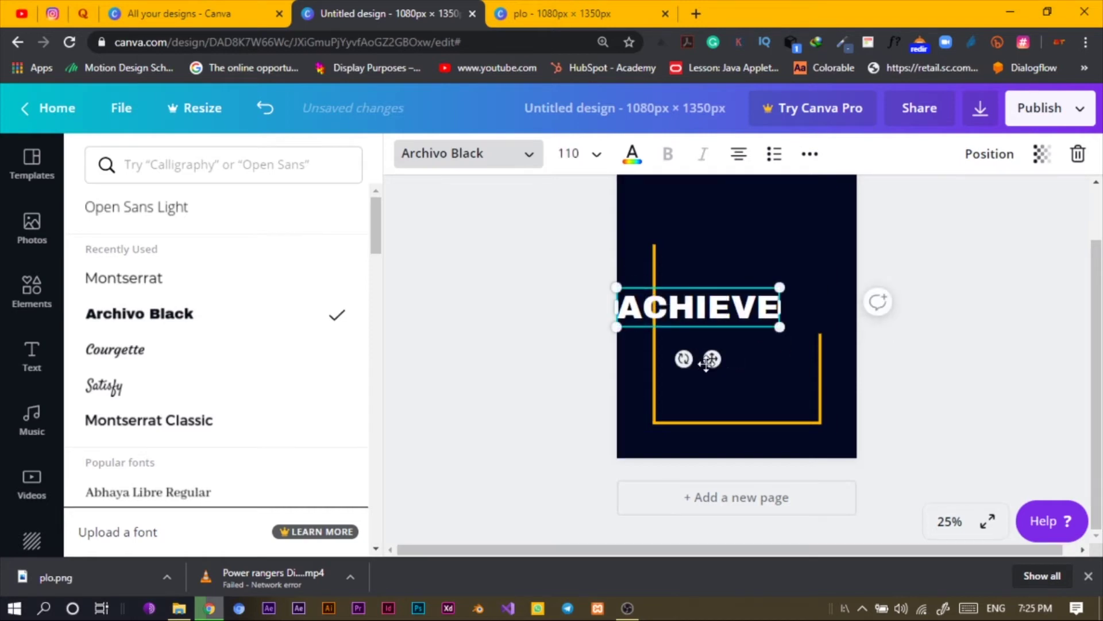
left_click_drag(713, 359, 747, 310)
left_click_drag(818, 236, 833, 235)
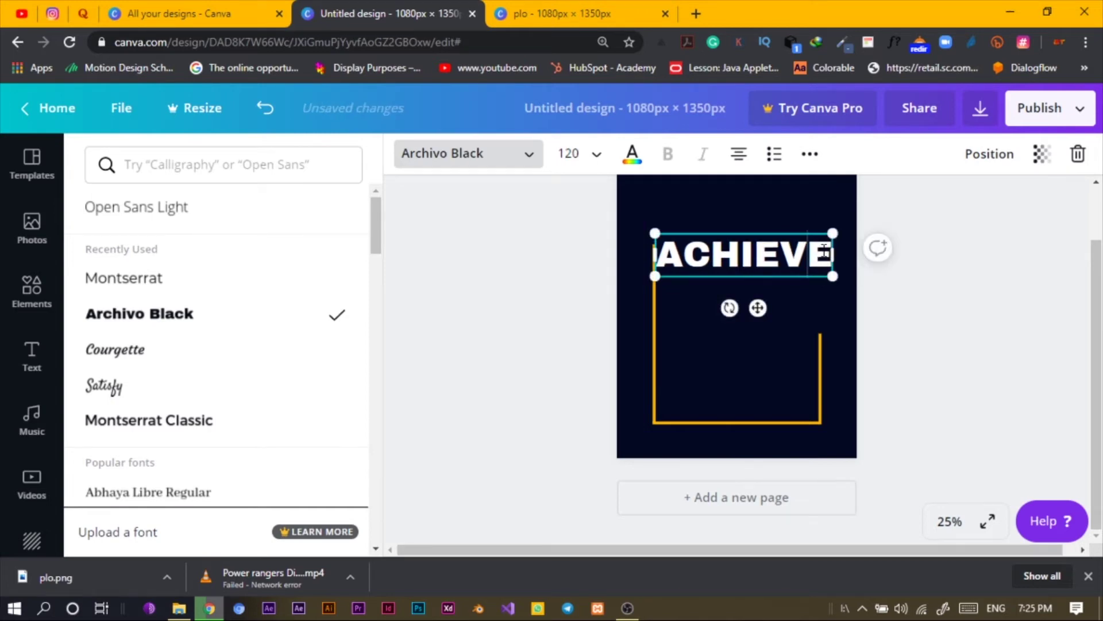
left_click_drag(833, 255, 785, 263)
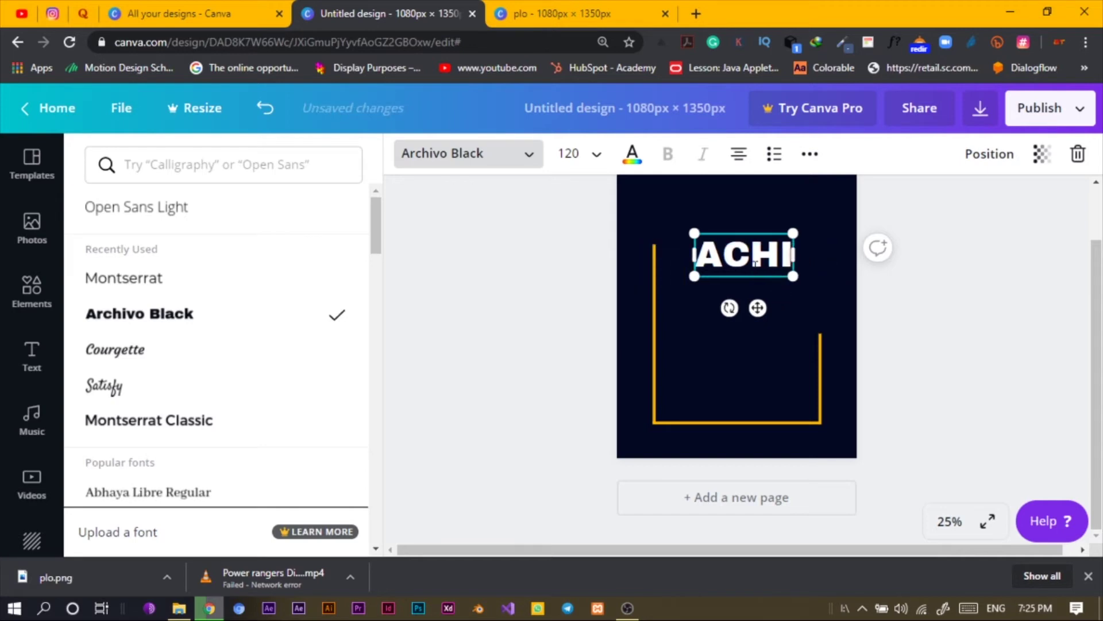
left_click(766, 319)
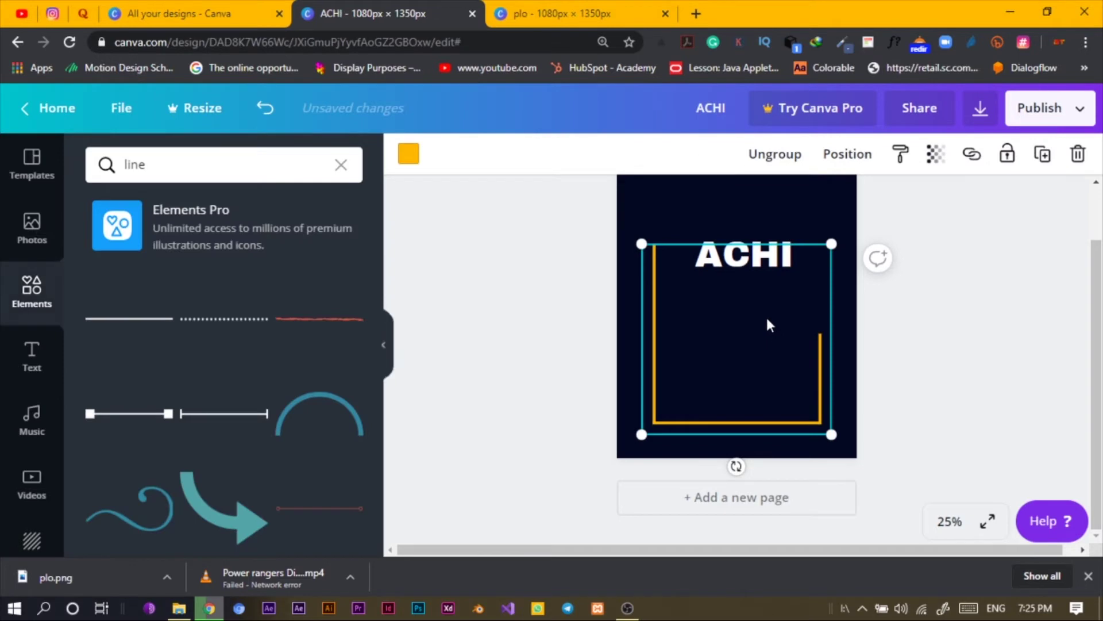
key("ctrl+z")
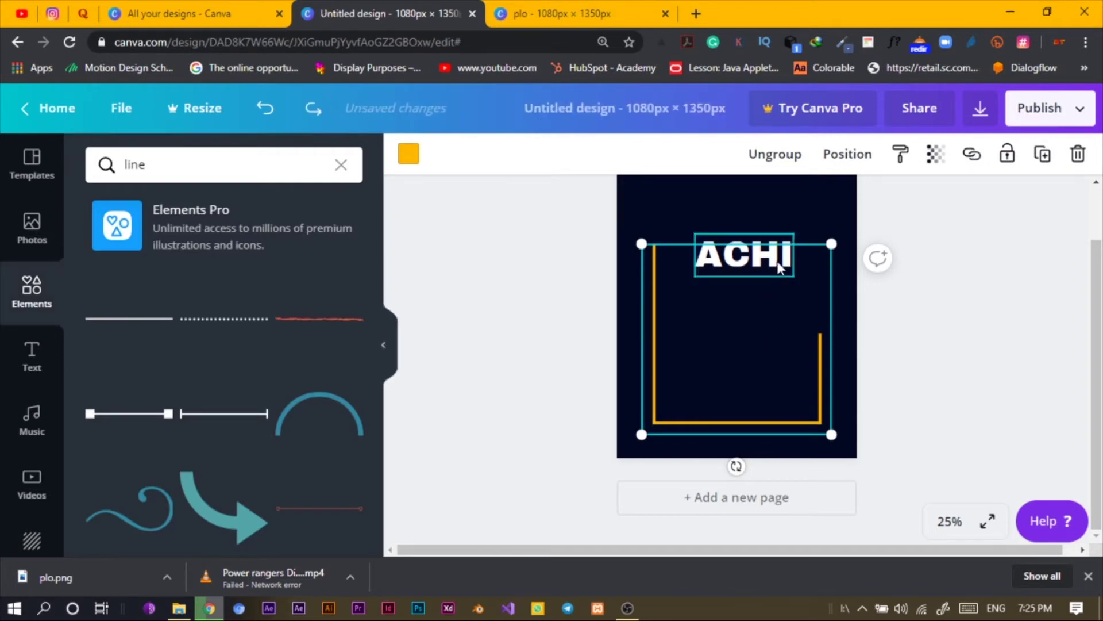
left_click(915, 271)
key("ctrl+z")
key("ctrl+z")
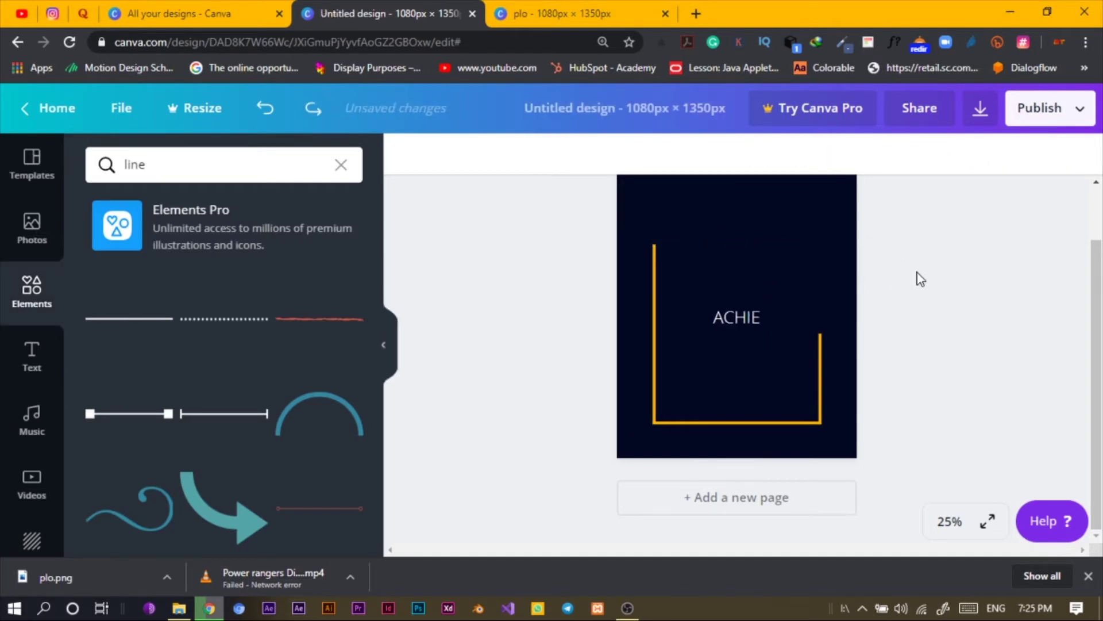
key("ctrl+y")
key("ctrl+y")
key("ctrl+y")
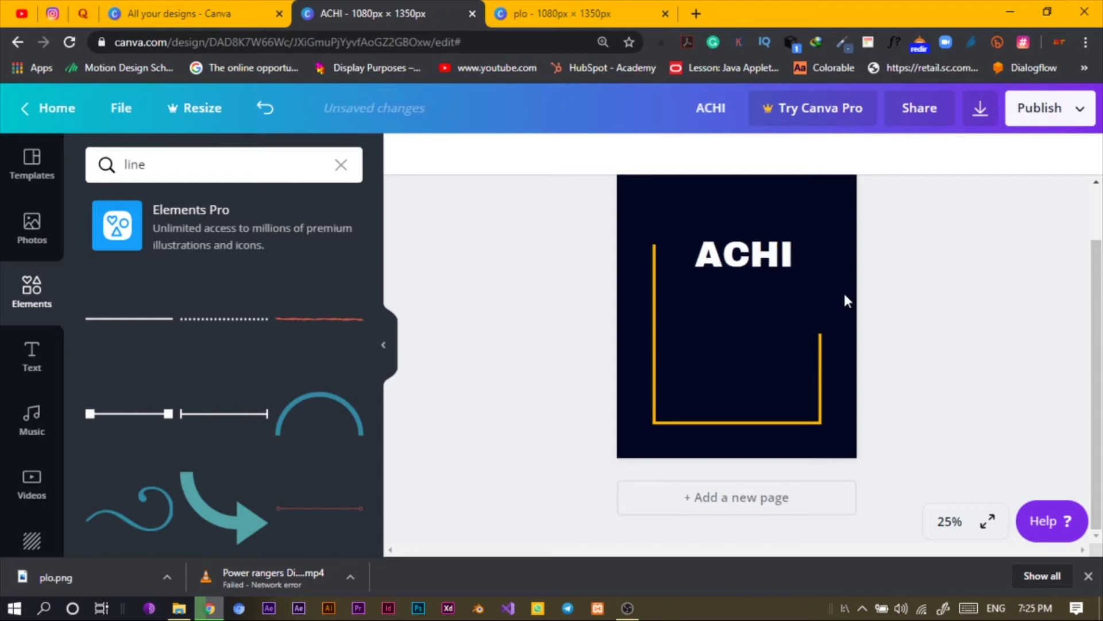
mouse_move(776, 253)
left_mouse_down()
mouse_move(746, 252)
mouse_move(778, 231)
left_mouse_up()
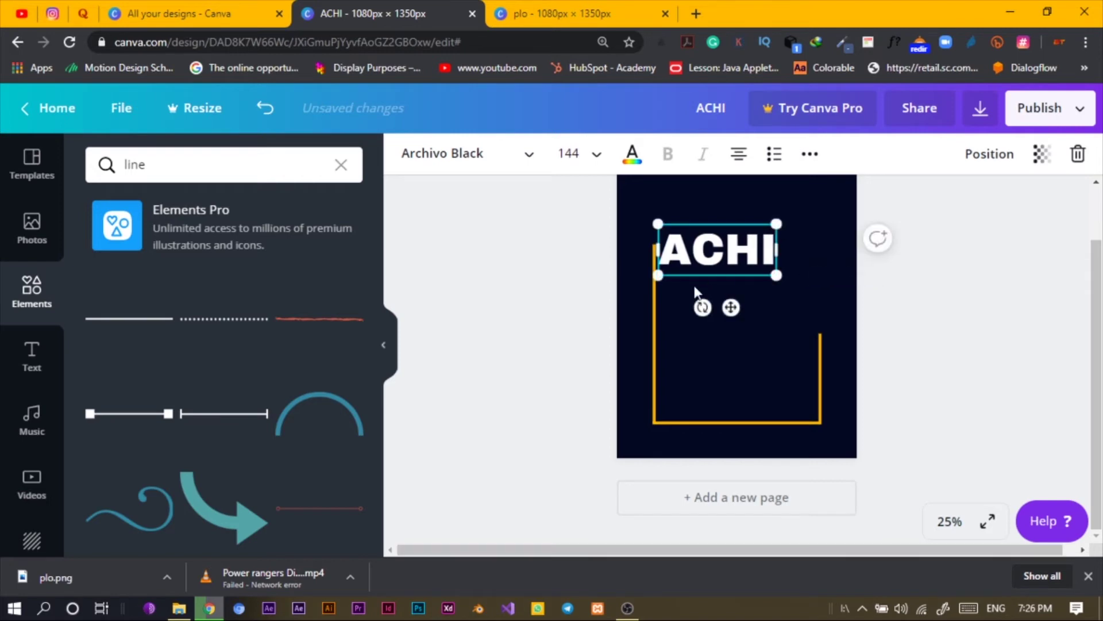
- Extend the frame's left line upward, regroup the frame, and place a copy of ACHI beside it
left_click(655, 307)
left_click(788, 167)
left_click(575, 330)
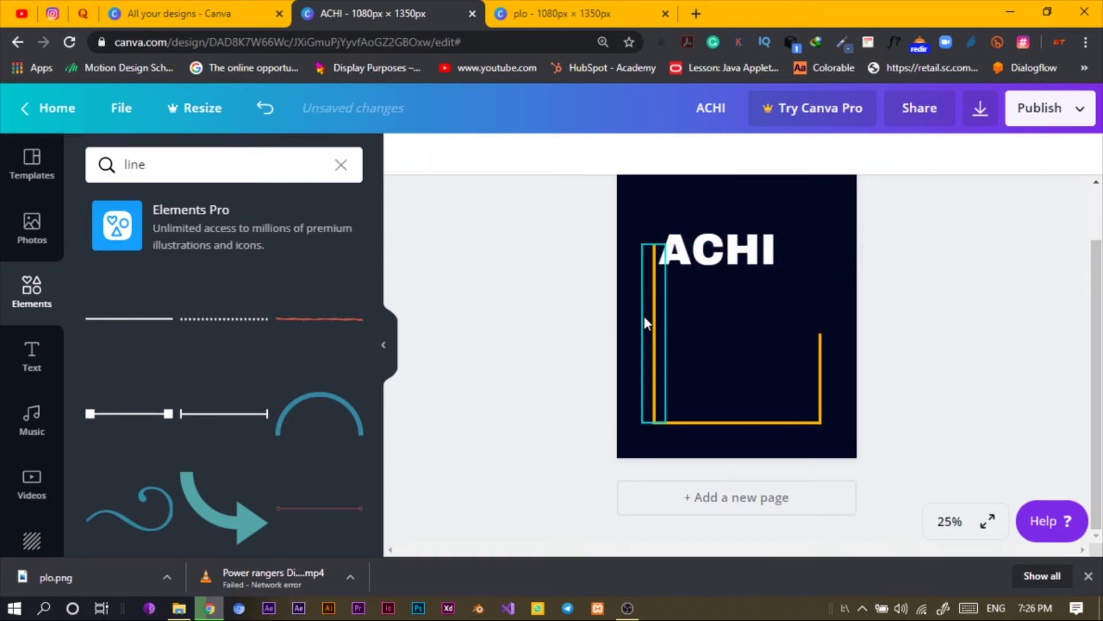
left_click(644, 316)
left_click_drag(654, 247, 654, 234)
left_click_drag(559, 370, 958, 454)
left_click(816, 153)
left_click(918, 266)
left_click(741, 253)
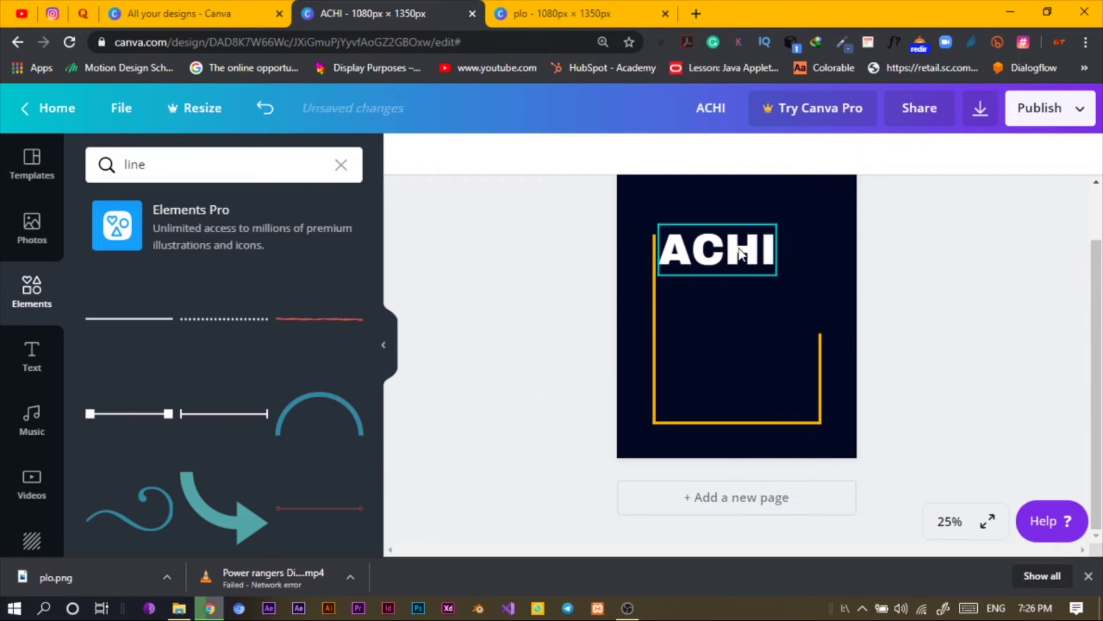
left_click_drag(733, 258, 846, 251)
- Change the copy to a capital E, tilt it 13 degrees and set it next to ACHI
double_click(848, 255)
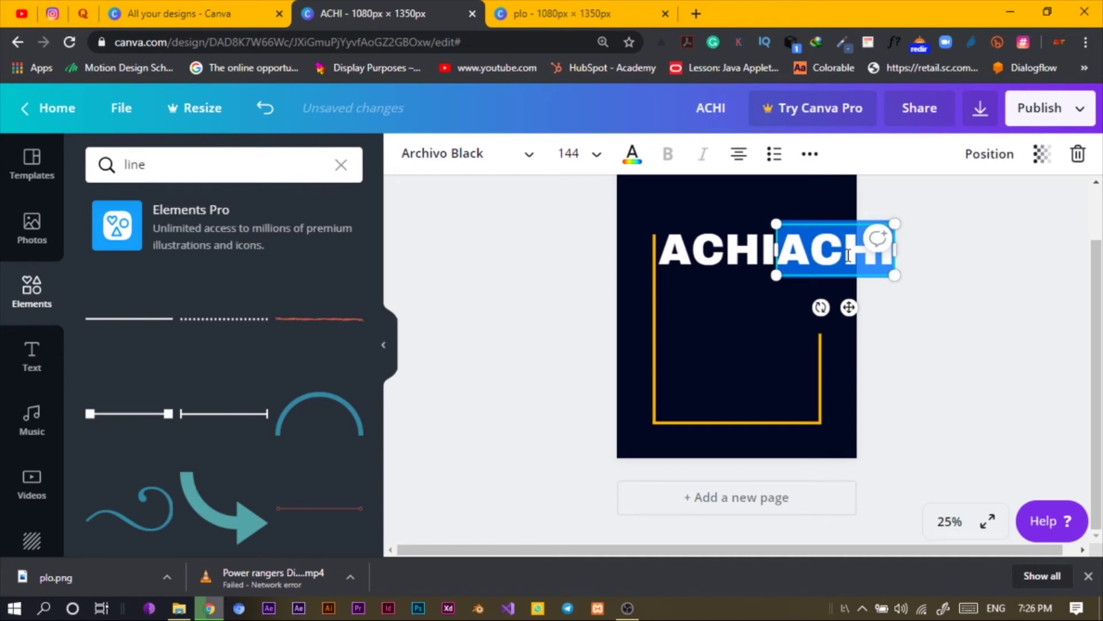
type("e")
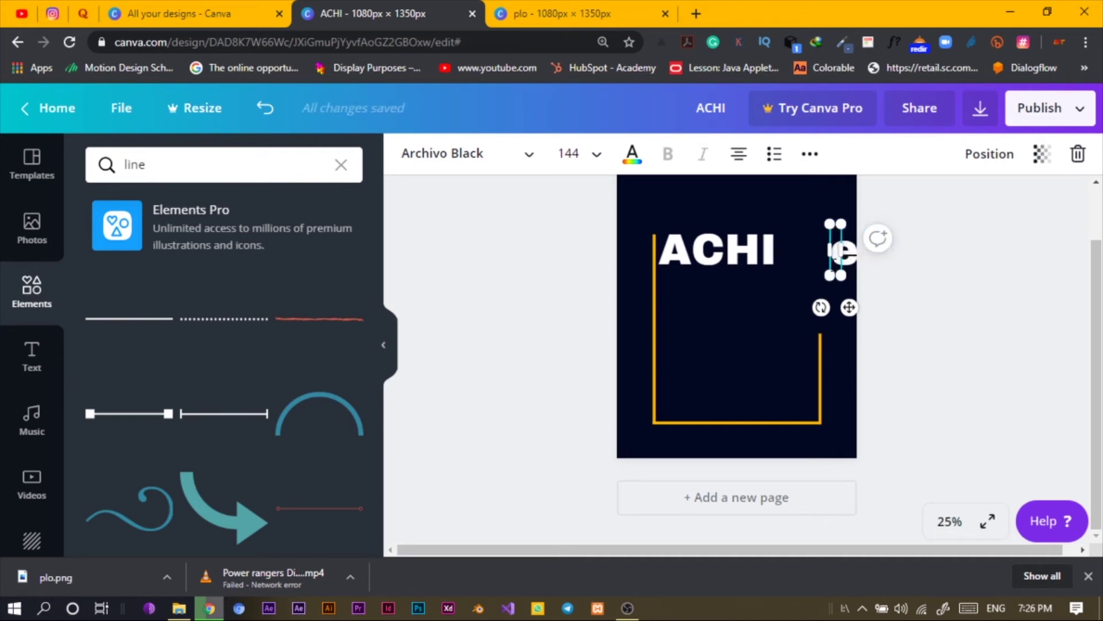
key("BackSpace")
type("E")
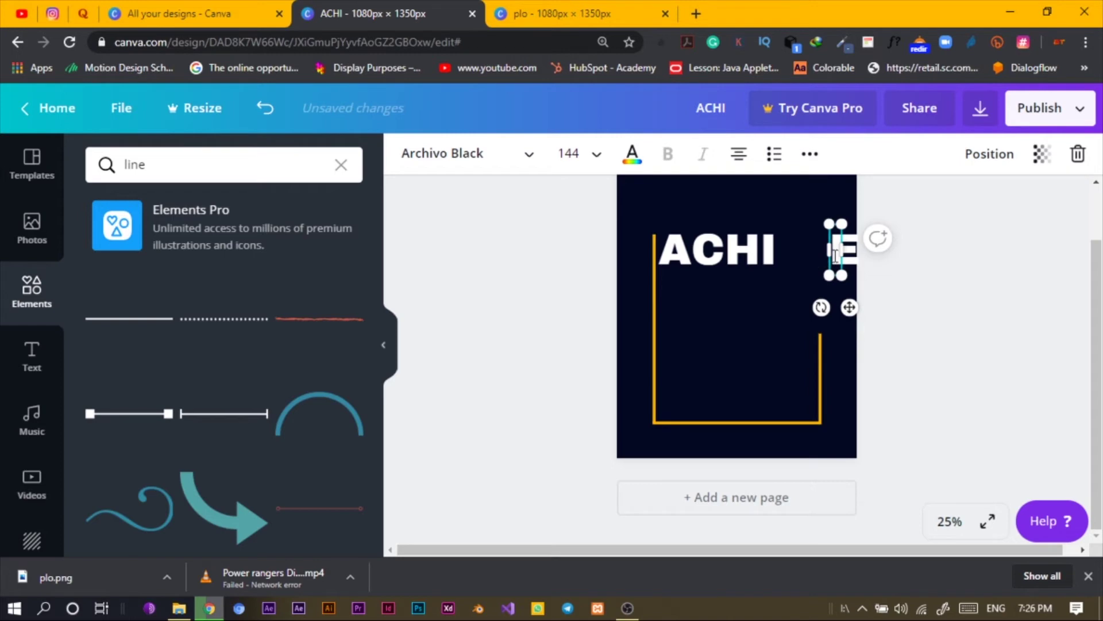
left_click_drag(819, 248, 809, 249)
left_click_drag(811, 307, 801, 309)
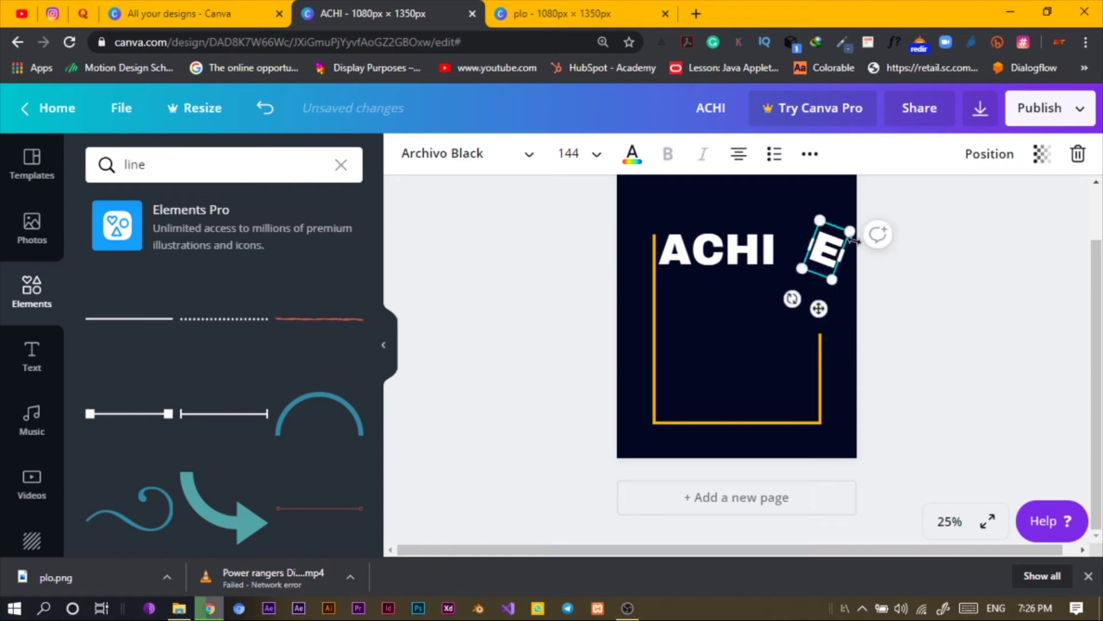
left_click(881, 274)
left_click_drag(826, 256, 792, 254)
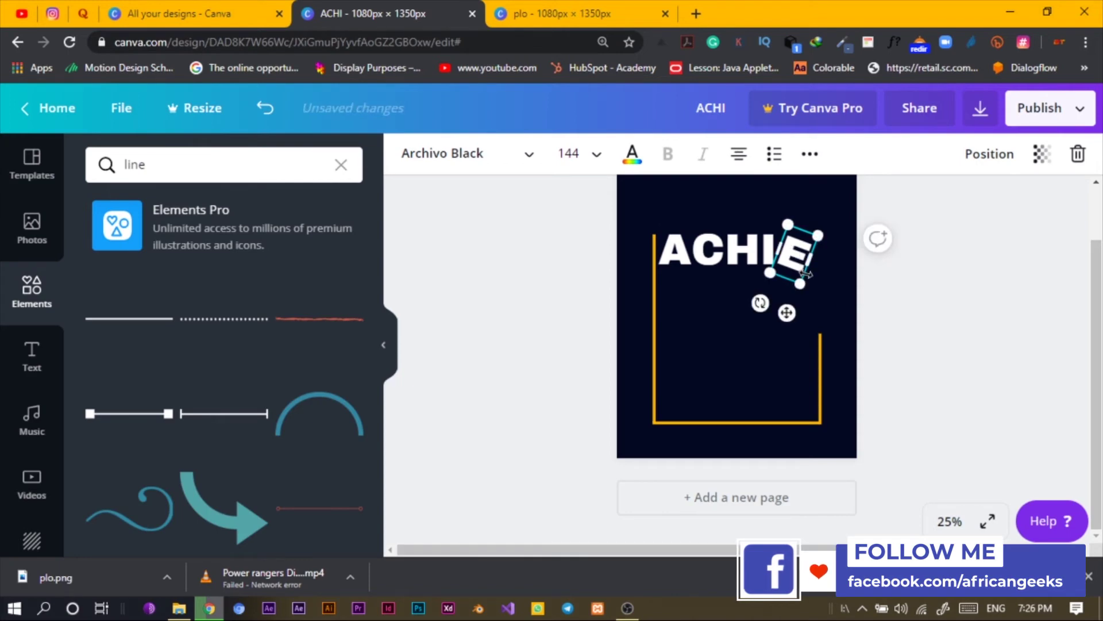
- Add VE at the frame's top-right corner, widened to one line and nudged to follow the curve
left_click(948, 310)
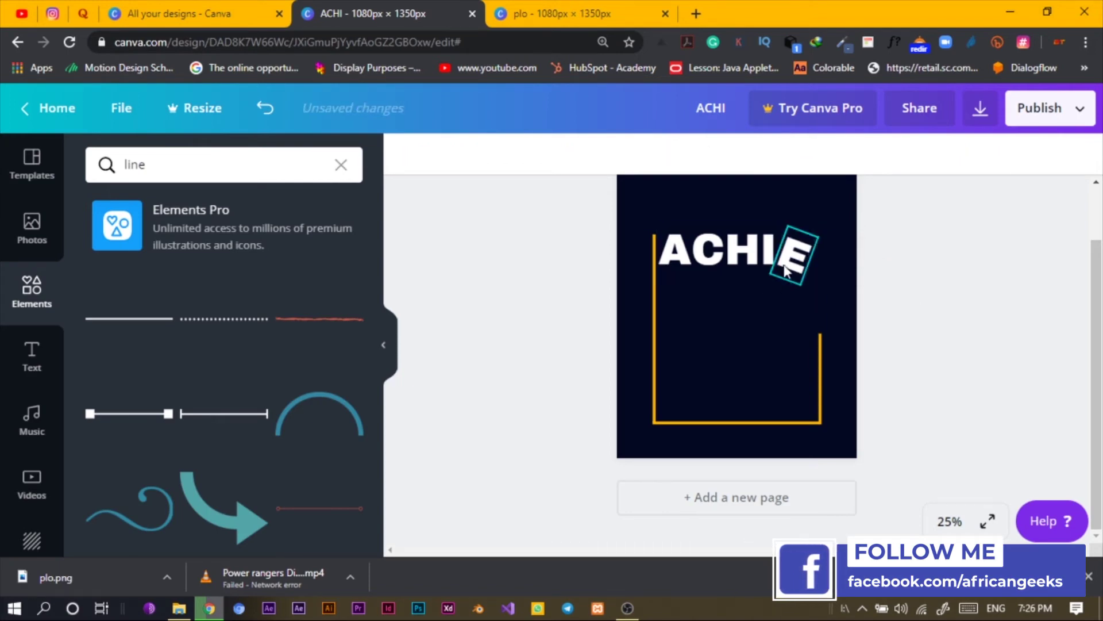
left_click(802, 259)
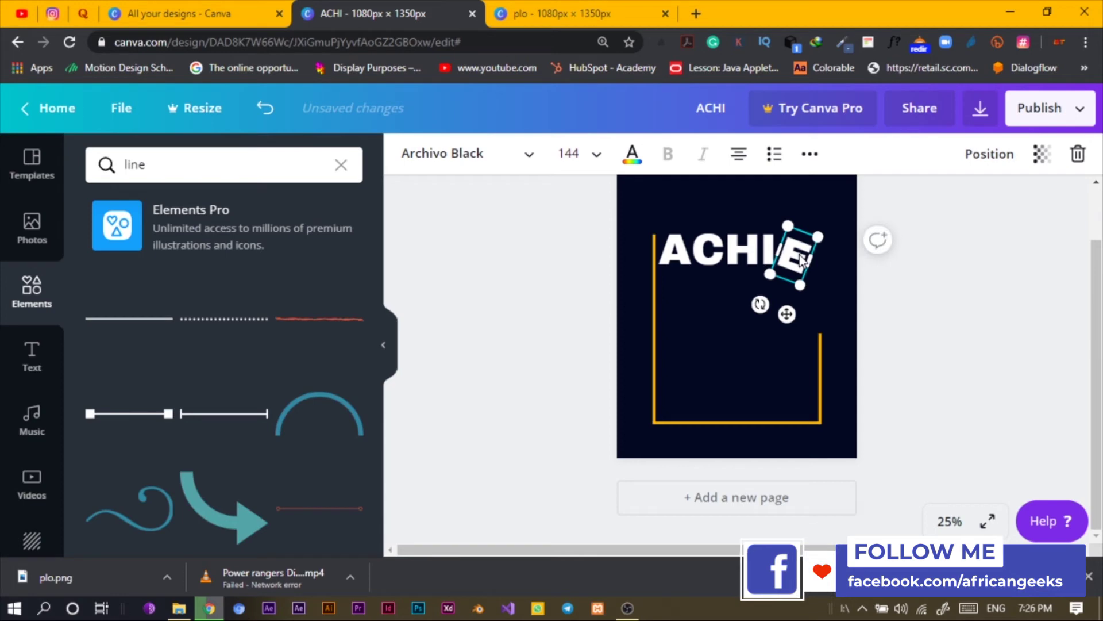
left_click_drag(802, 260, 816, 309)
type("VE")
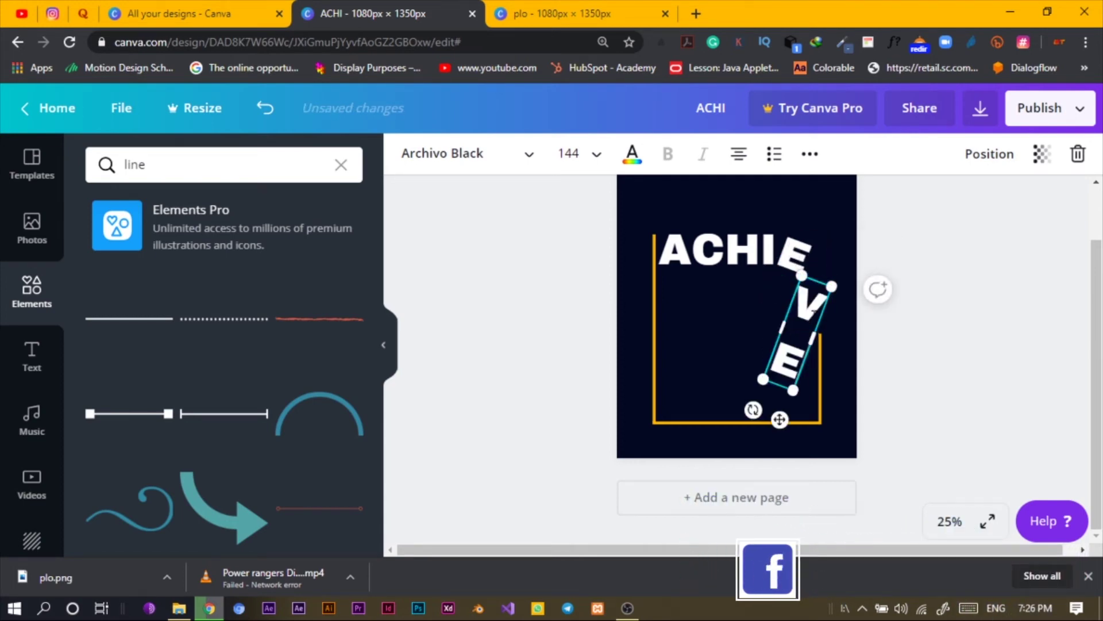
left_click_drag(817, 339, 672, 302)
left_click_drag(822, 303, 820, 294)
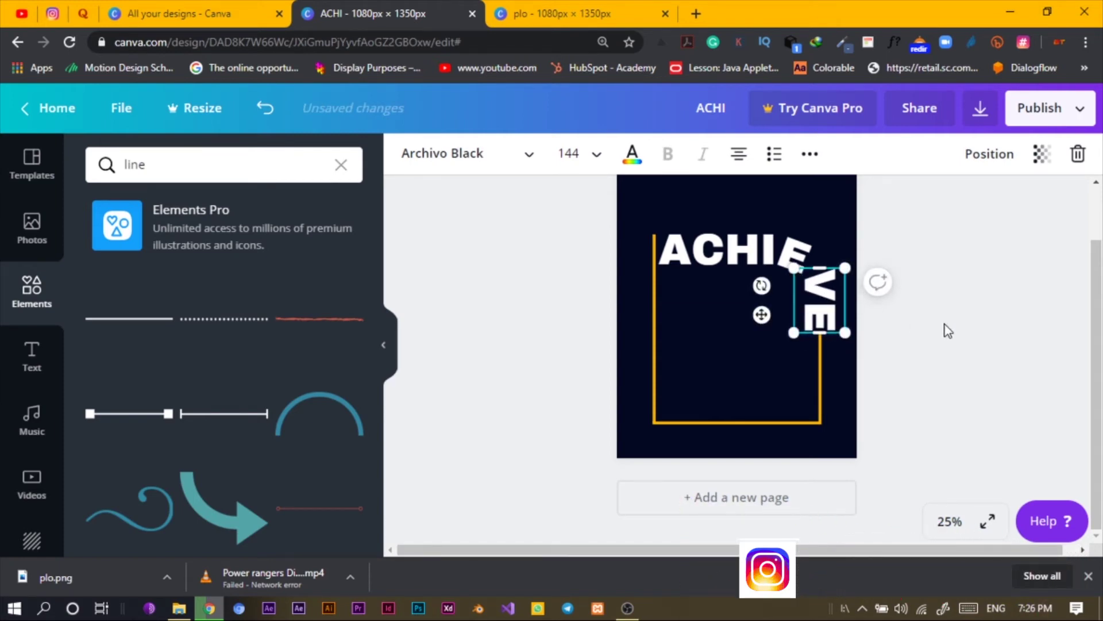
left_click(949, 331)
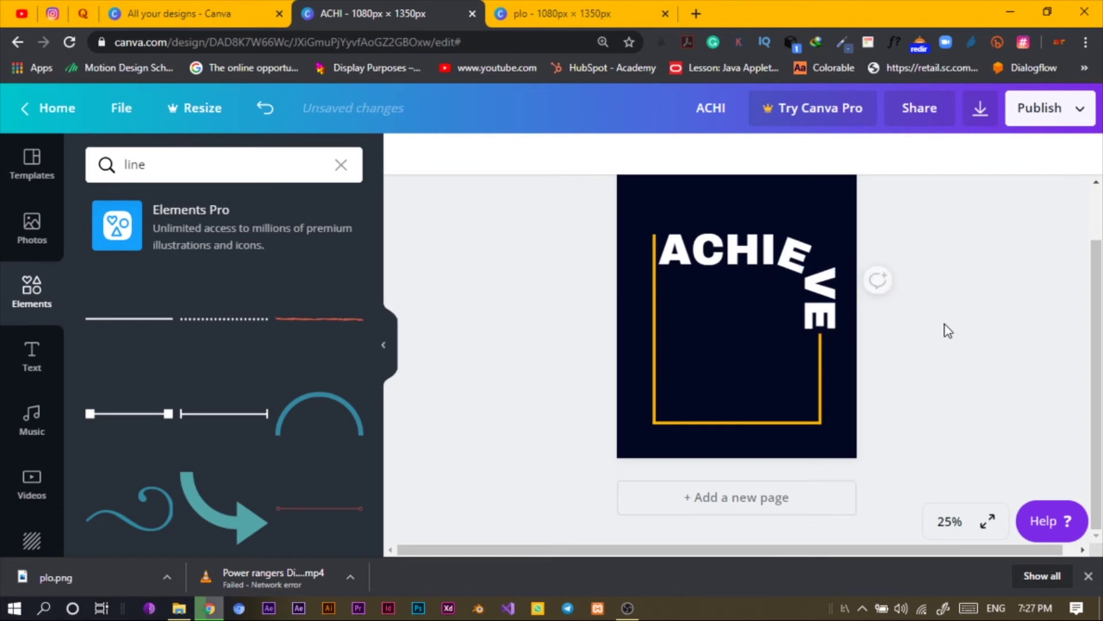
- Select the lettering and frame together and nudge them left and back right
left_click_drag(594, 238, 944, 440)
key("Left")
key("Left")
key("Left")
key("Left")
key("Left")
key("Left")
key("Left")
key("Left")
key("Left")
key("Left")
key("Left")
key("Left")
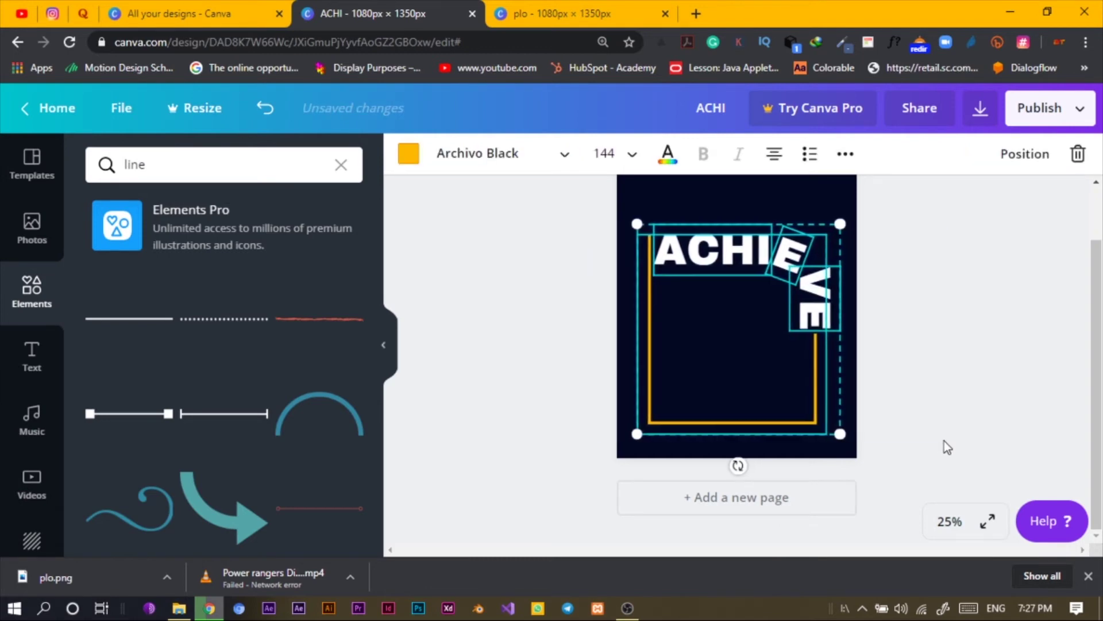
key("Right")
key("Right")
key("Right")
key("Right")
key("Right")
key("Right")
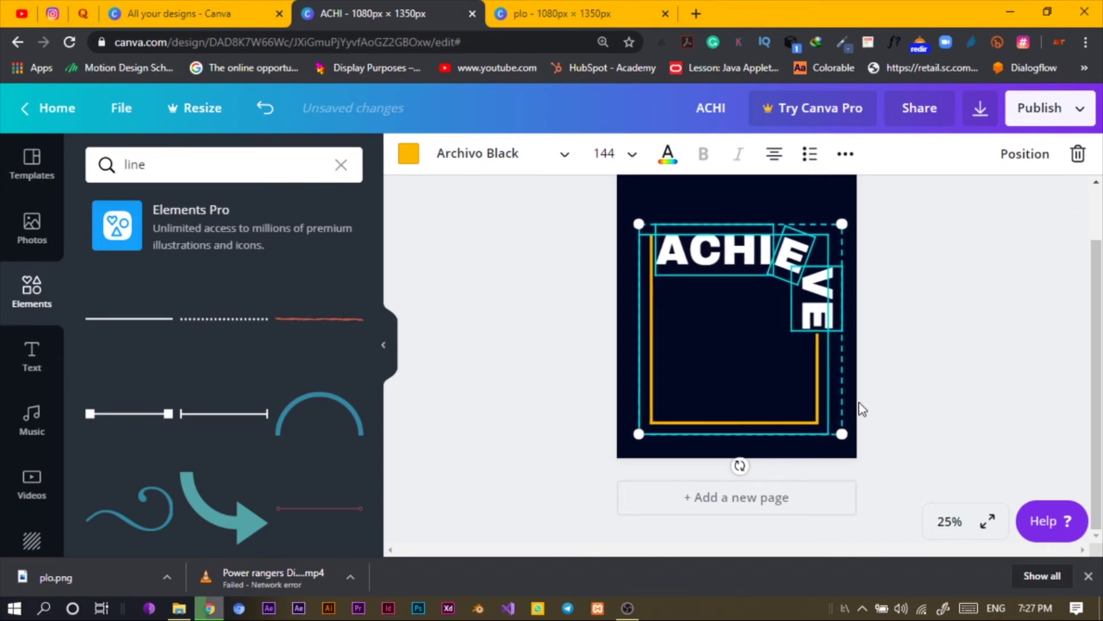
left_click(842, 156)
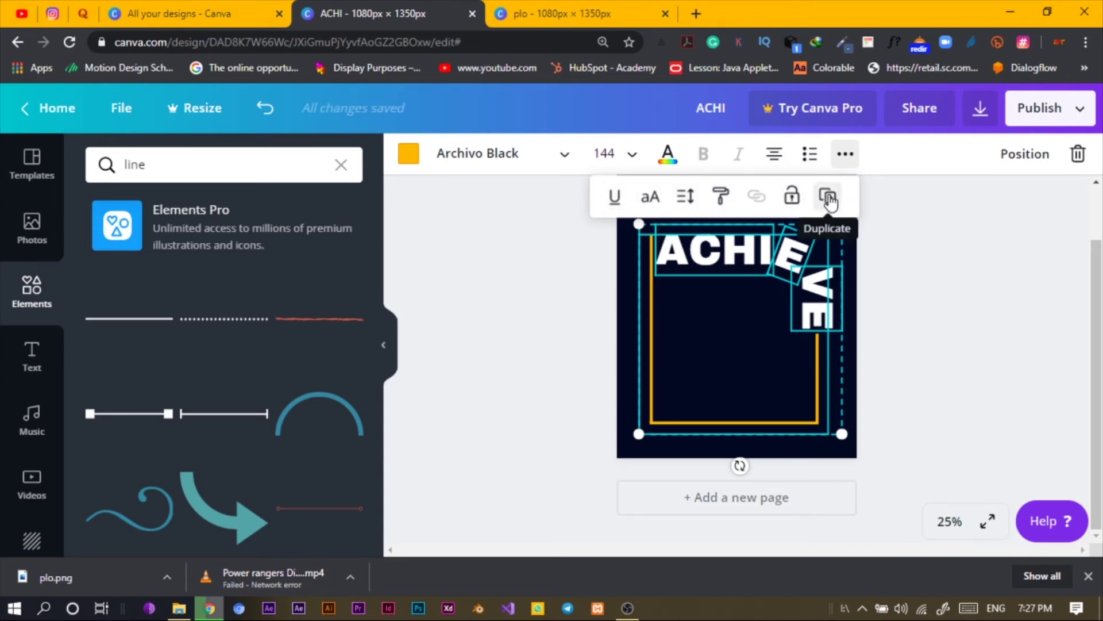
left_click(959, 255)
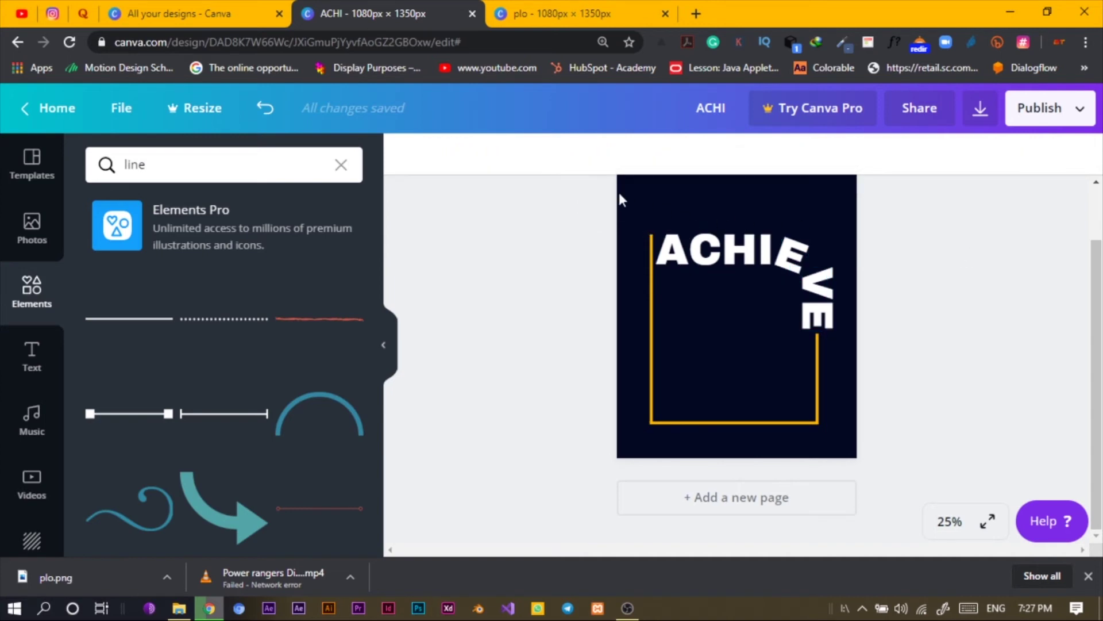
- Reselect every element and shift the whole design up and left using the alignment guides
left_click_drag(724, 285, 966, 395)
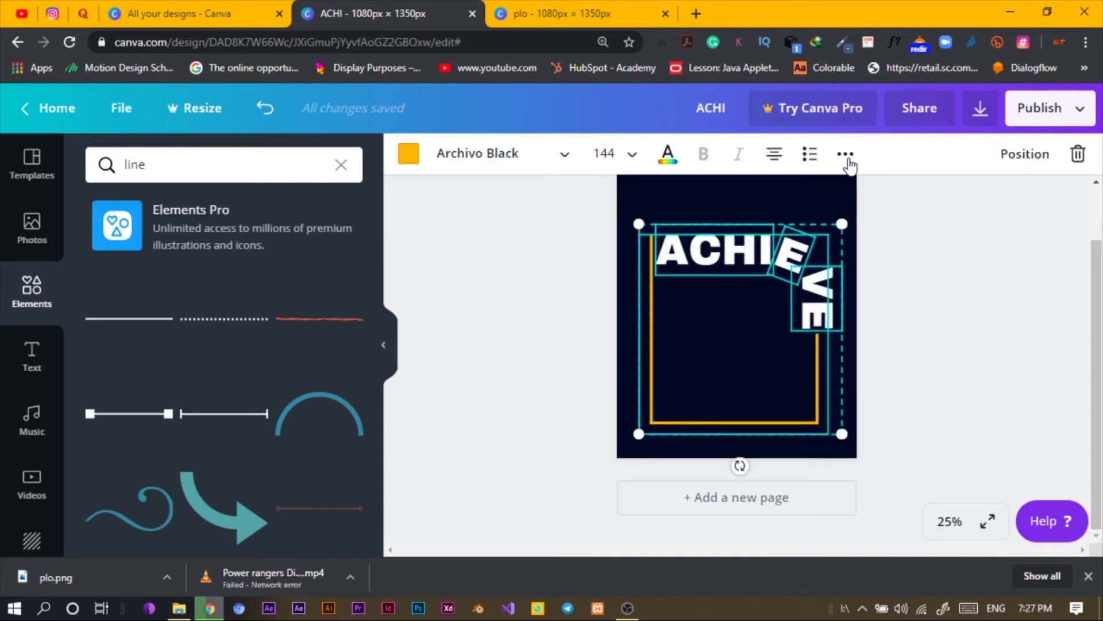
left_click(842, 154)
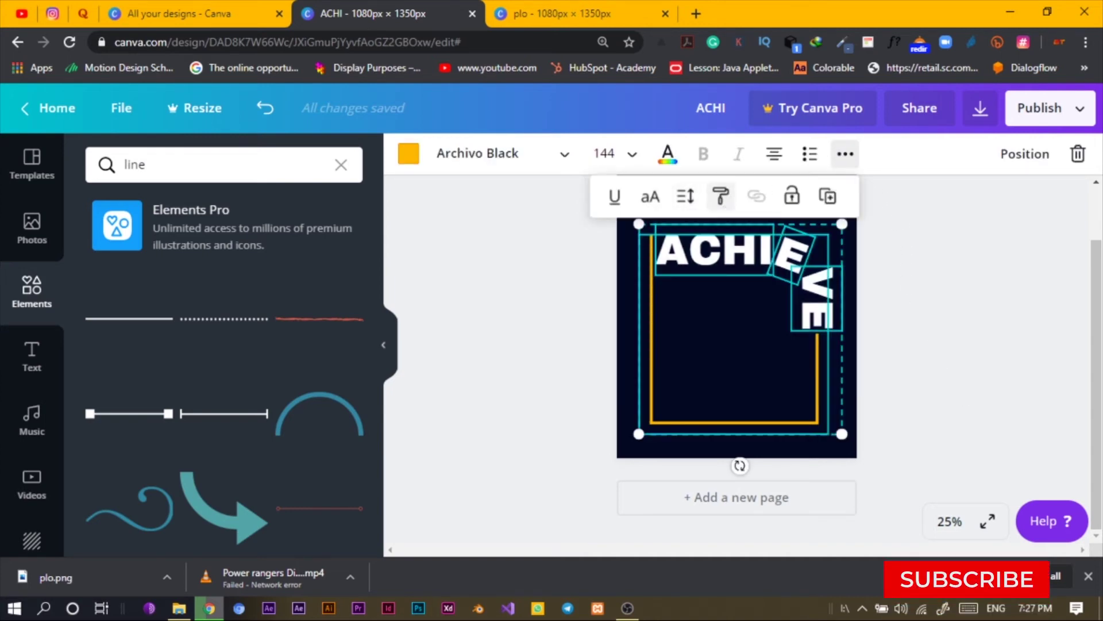
left_click(978, 256)
left_click_drag(955, 242, 723, 288)
left_click(924, 260)
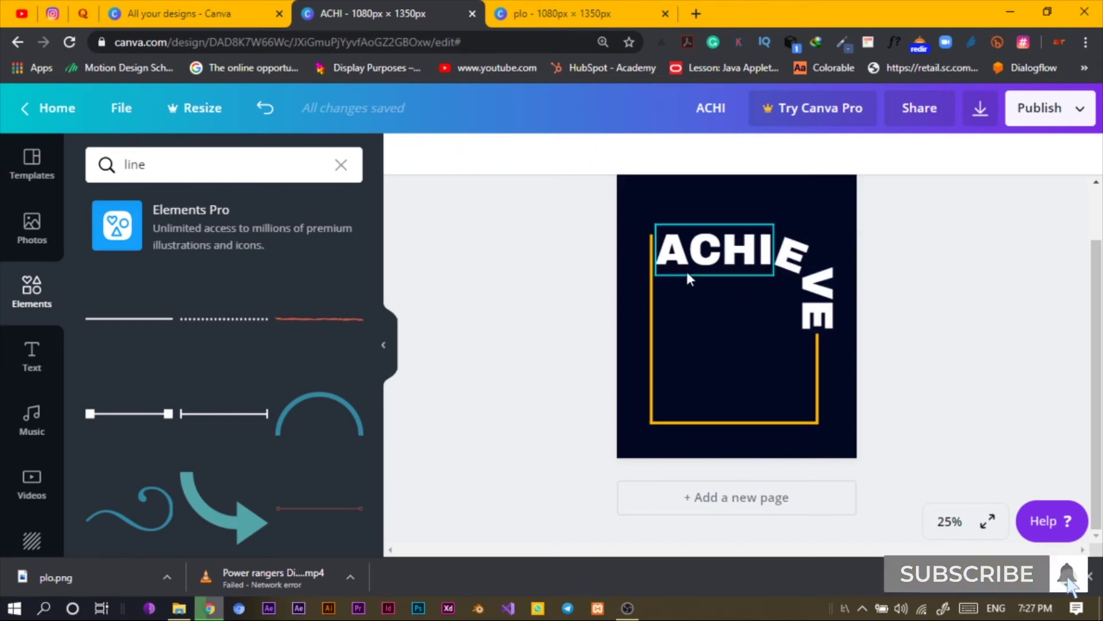
left_click_drag(571, 233, 864, 468)
left_click_drag(815, 308, 814, 288)
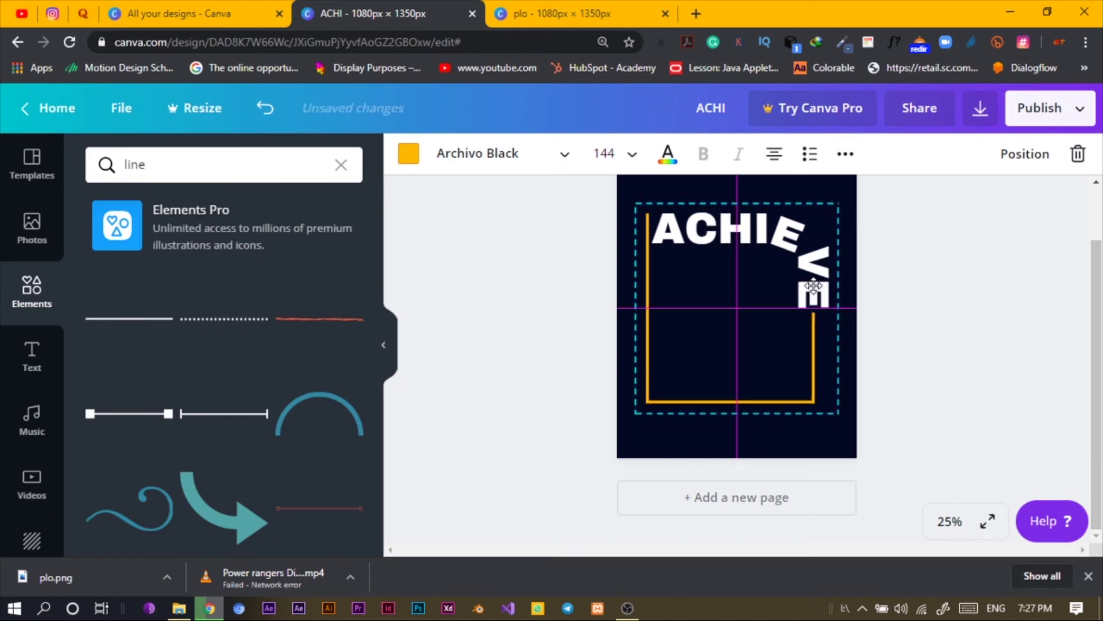
left_click(993, 339)
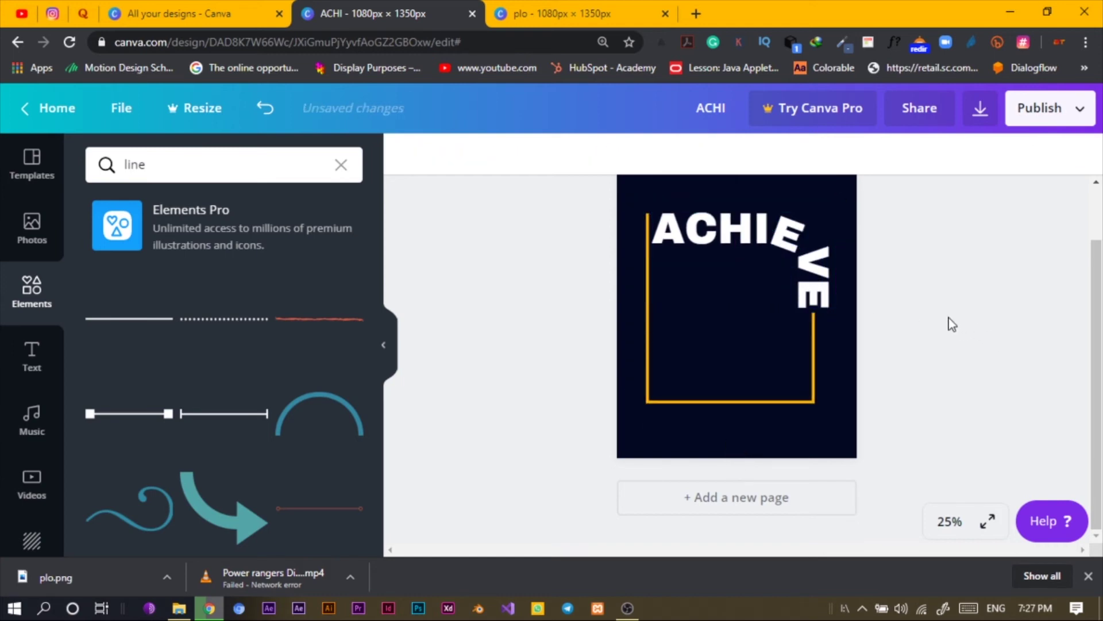
scroll(953, 324, "up", 1)
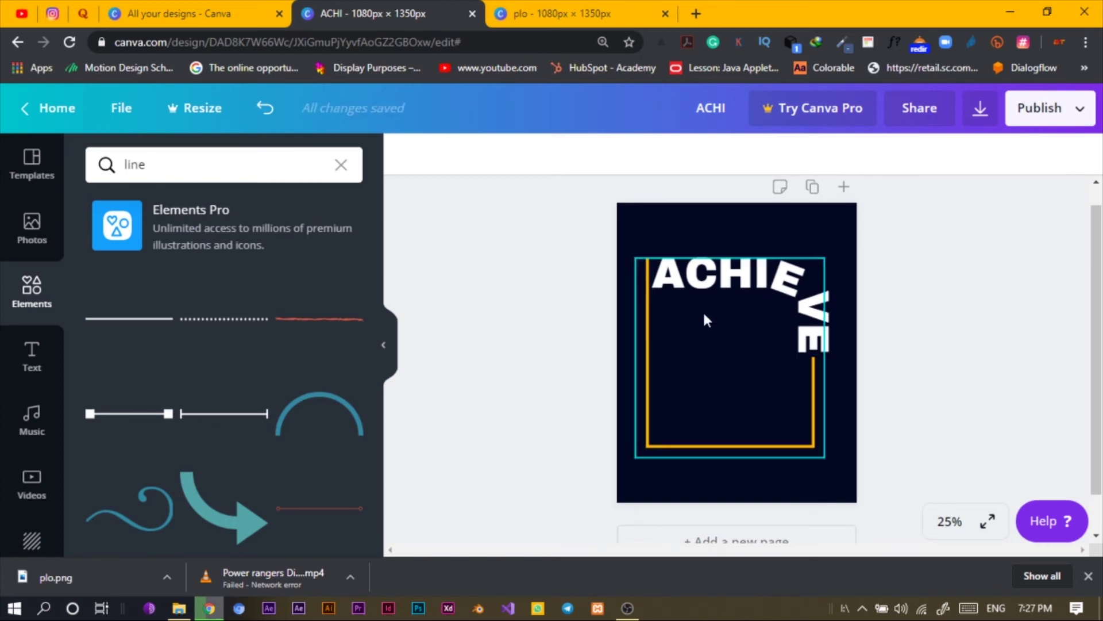
- Copy the Montserrat size-24 caption paragraph from the BELIEVE design into the bottom of the ACHIEVE frame
left_click(552, 13)
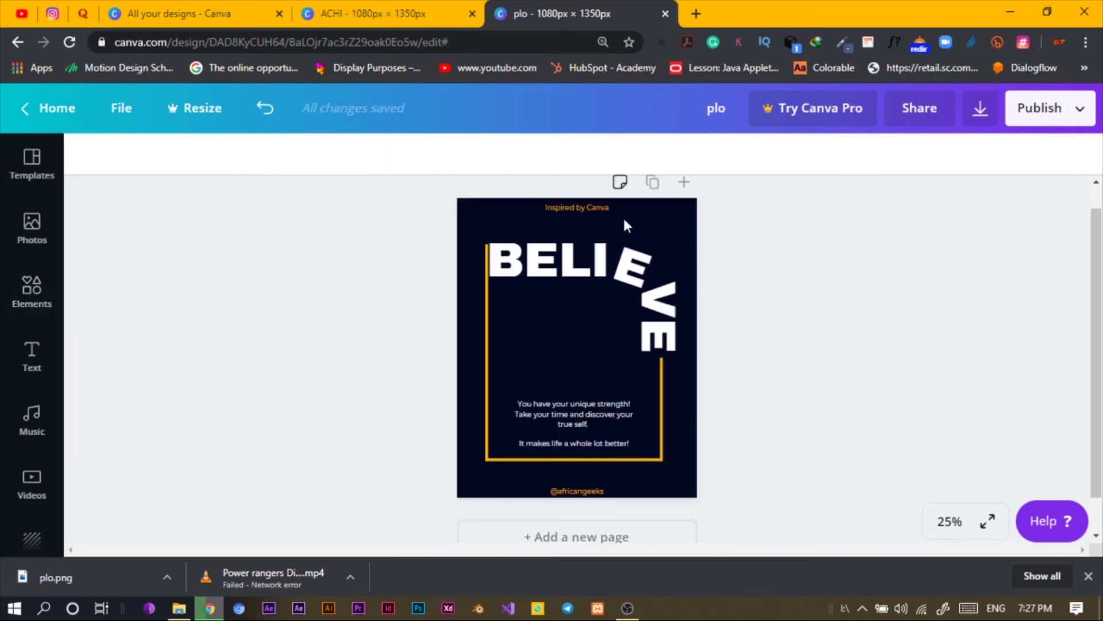
left_click(561, 409)
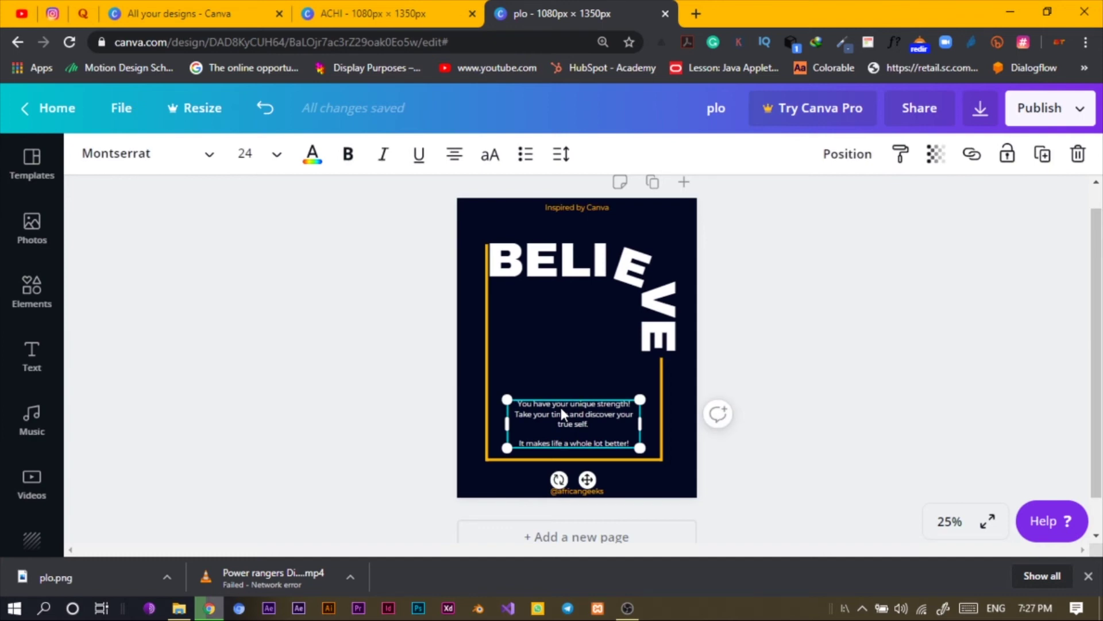
left_click(359, 12)
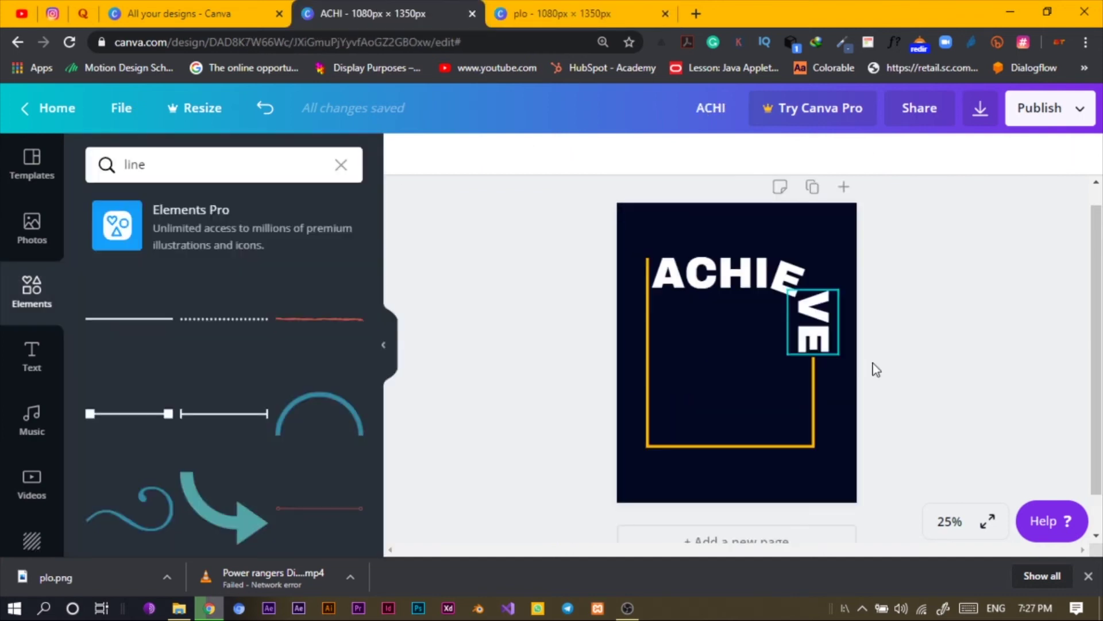
left_click(768, 400)
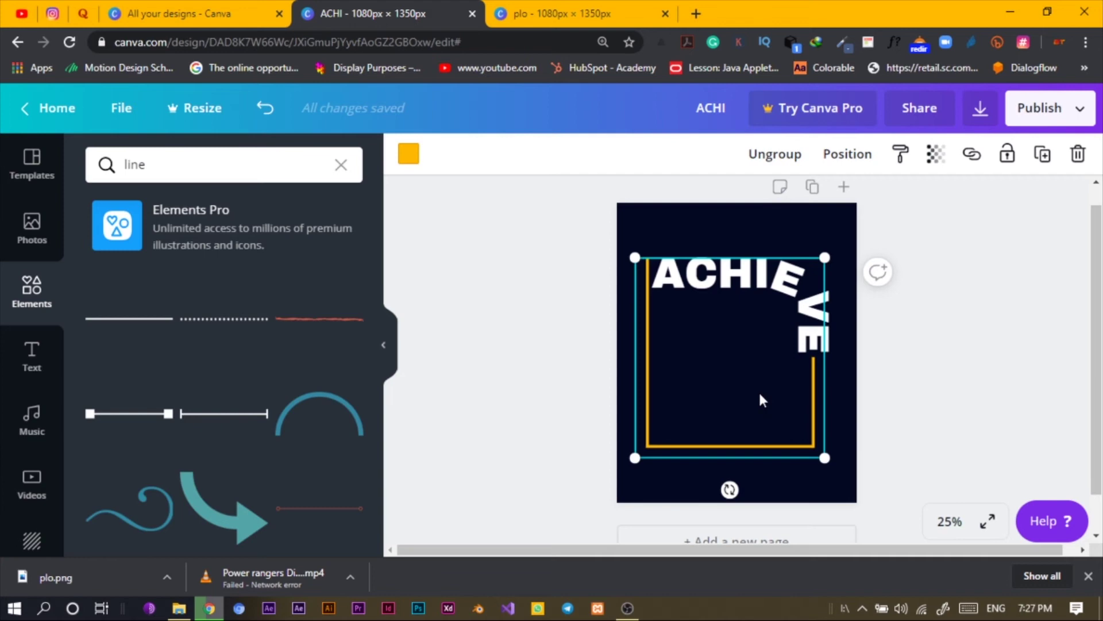
key("ctrl+v")
left_click_drag(731, 416, 735, 406)
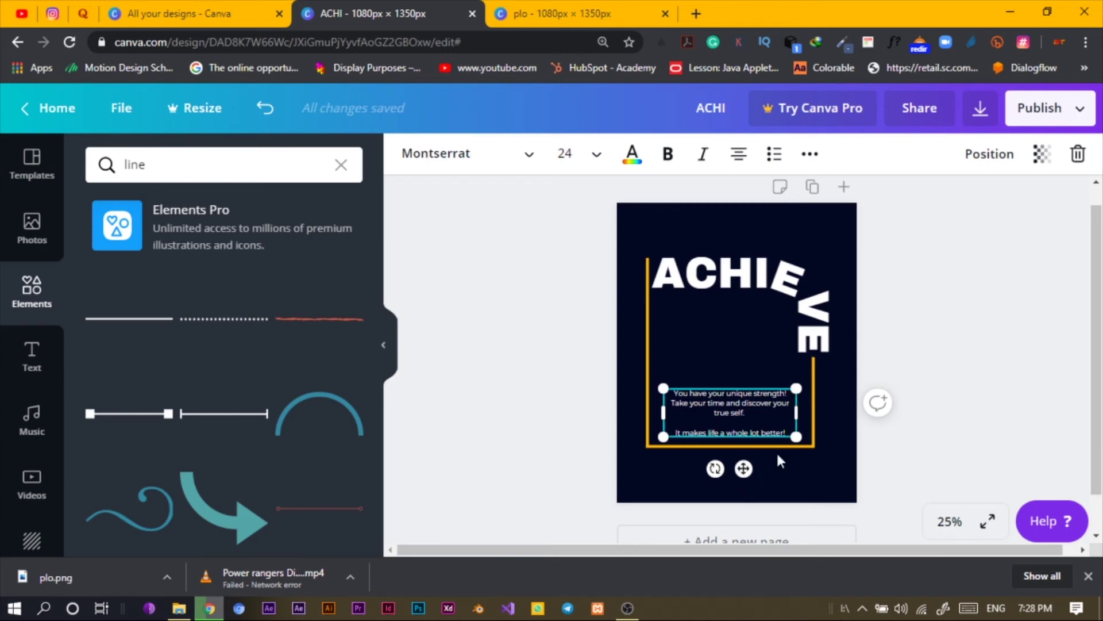
- Duplicate the caption paragraph, move the copy to the top, and replace its text with 'Inspired by Canva'
left_click(552, 312)
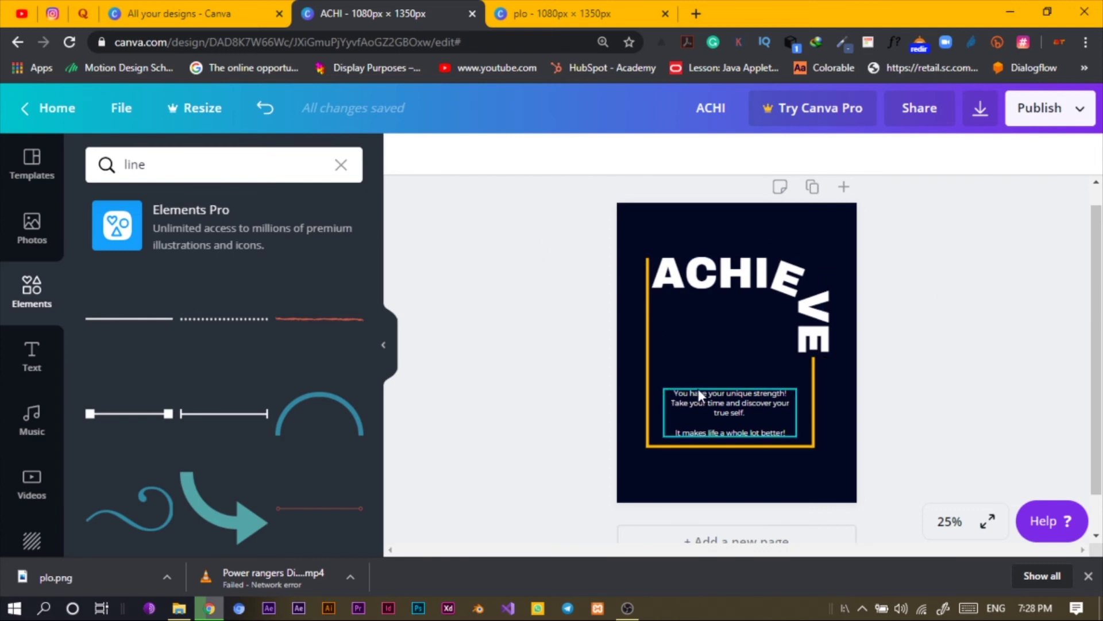
left_click_drag(699, 388, 701, 406)
left_click_drag(736, 398, 728, 219)
left_click(728, 219)
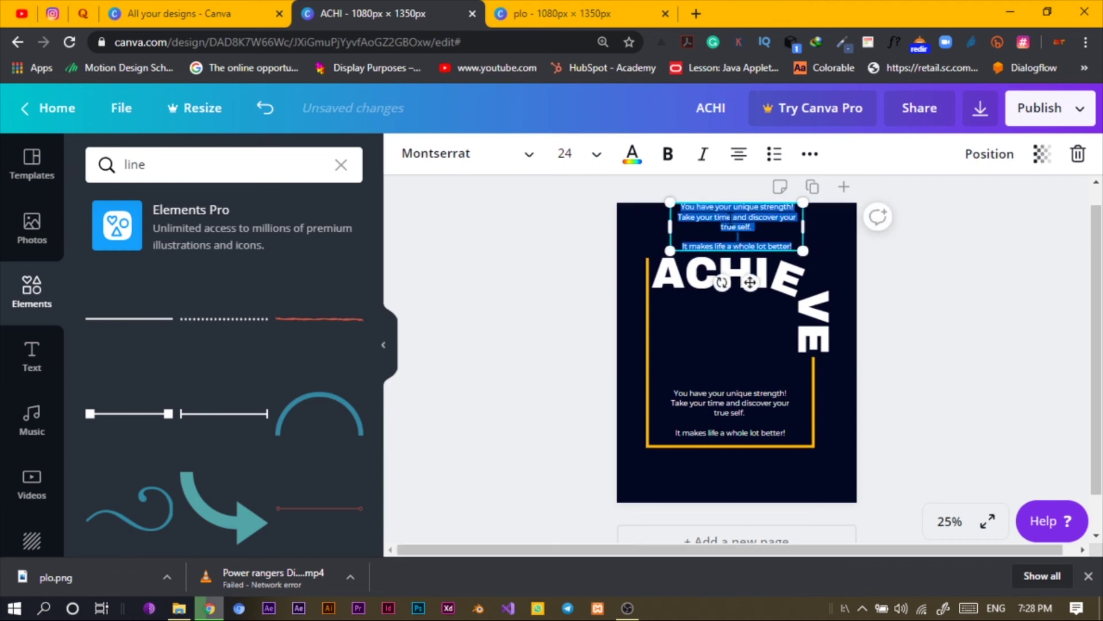
type("IN")
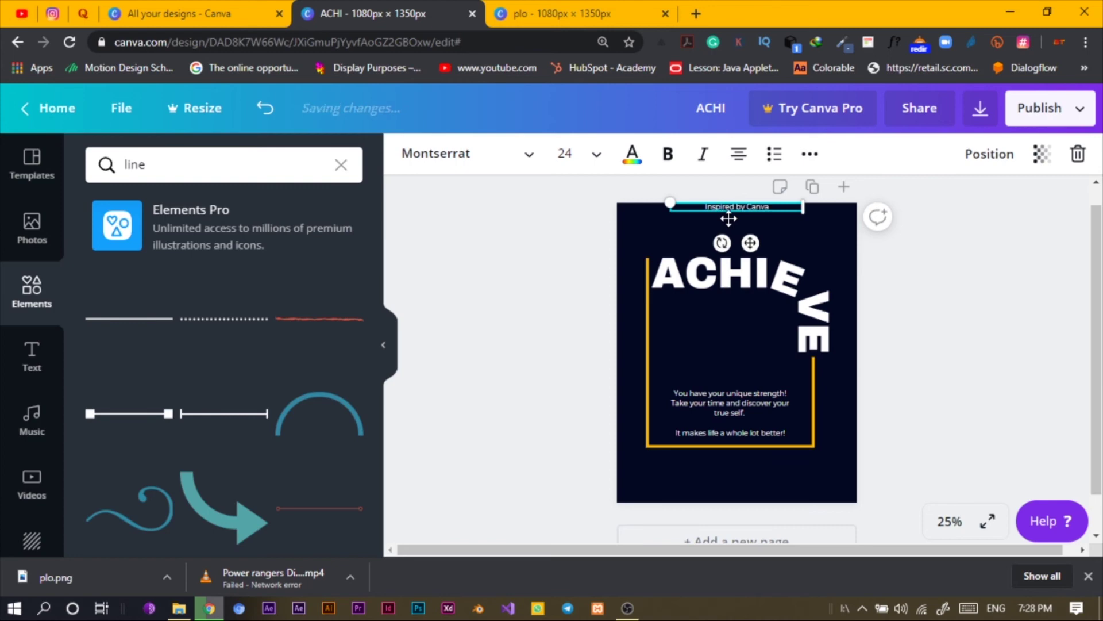
- Centre the 'Inspired by Canva' line at the top of the page above ACHIEVE
mouse_move(747, 244)
left_mouse_down()
mouse_move(734, 254)
mouse_move(745, 249)
left_mouse_up()
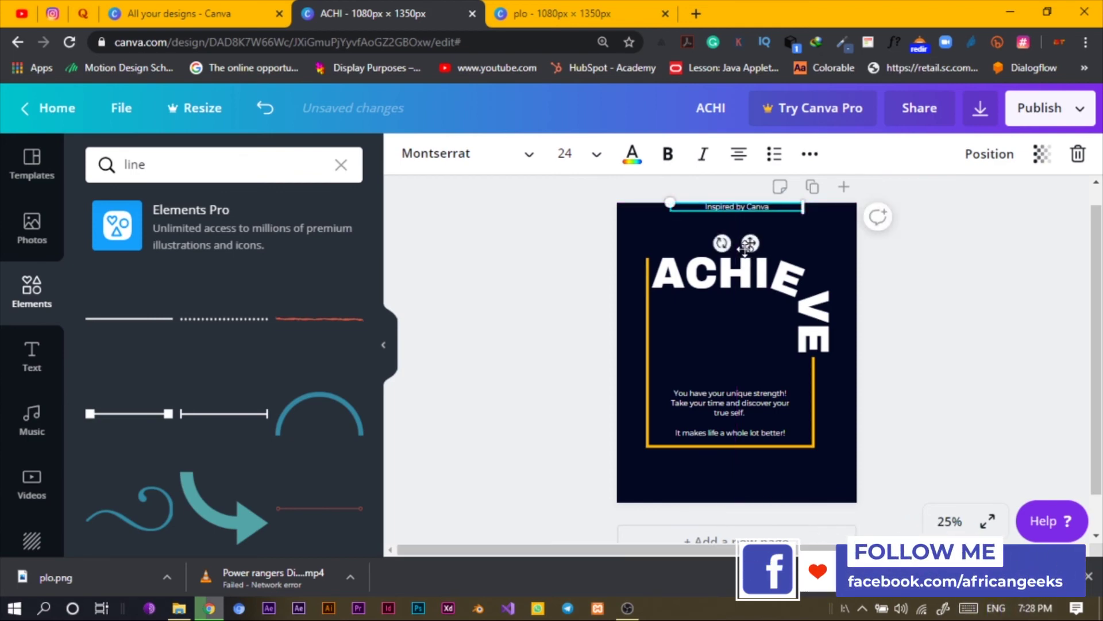
left_click(773, 216)
left_click(770, 210)
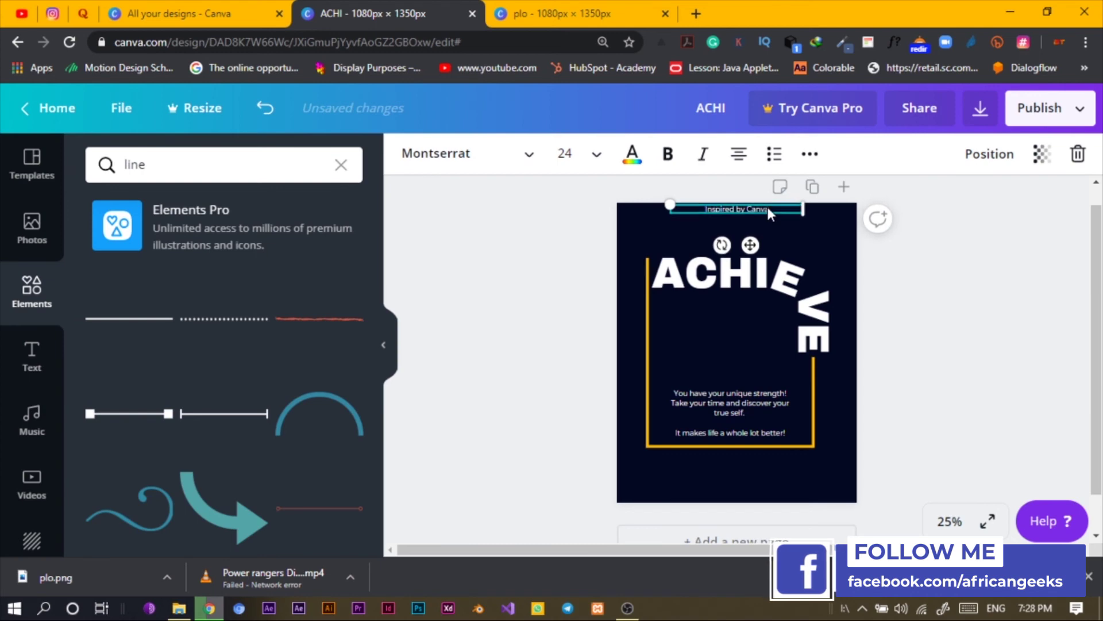
left_click(934, 260)
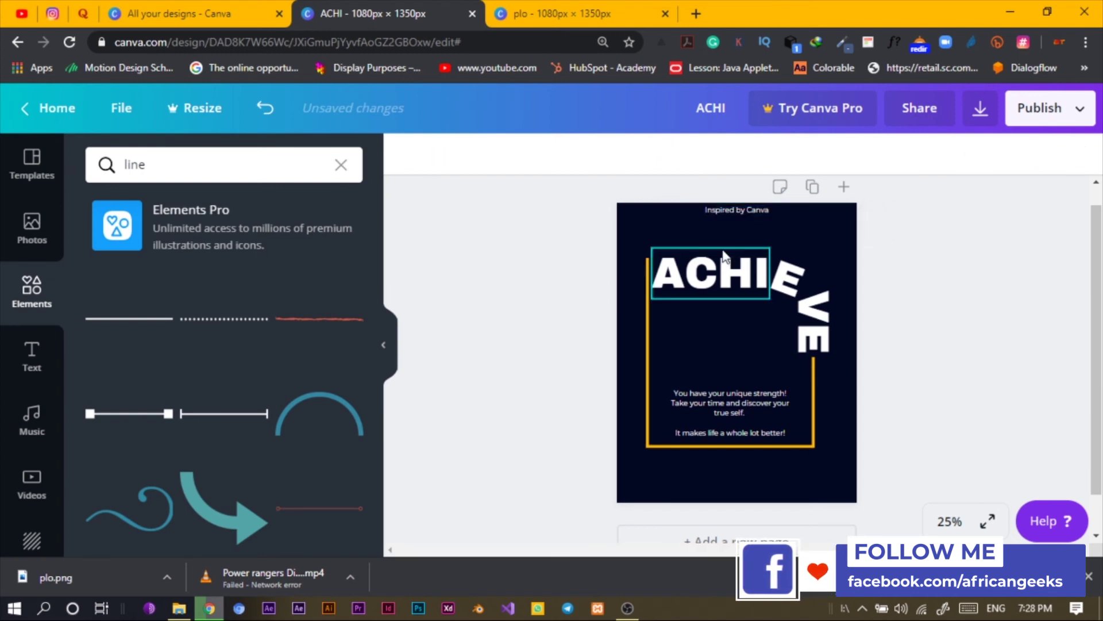
left_click(750, 209)
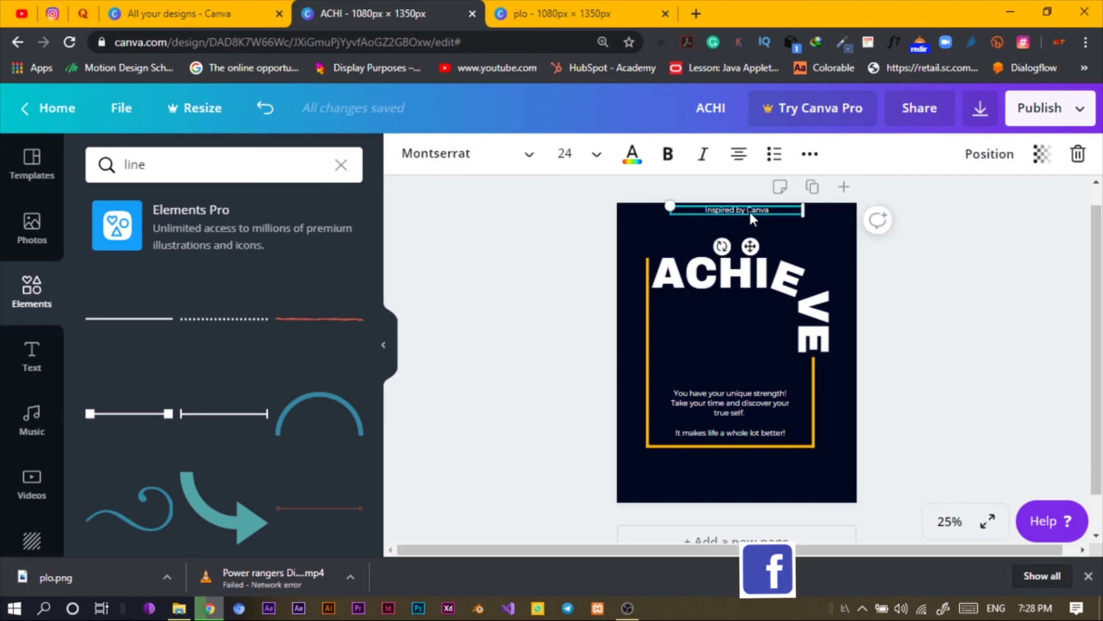